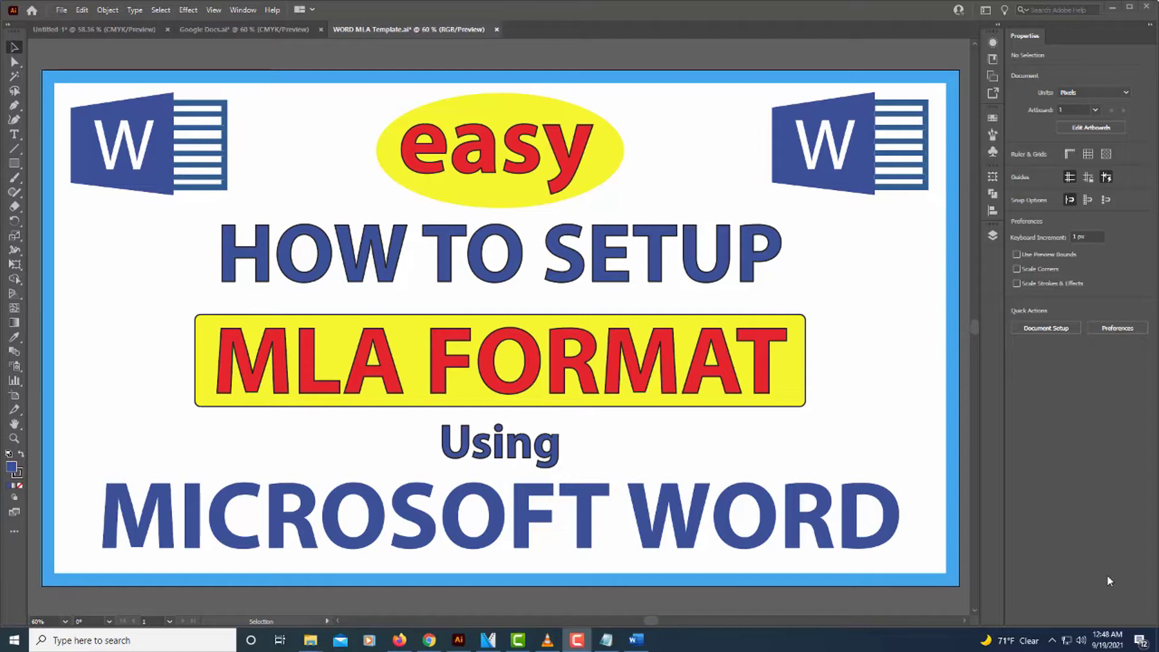
Switch from the Illustrator title card to Microsoft Word from the taskbar.
{"action": "left_click", "coordinate": [636, 640]}
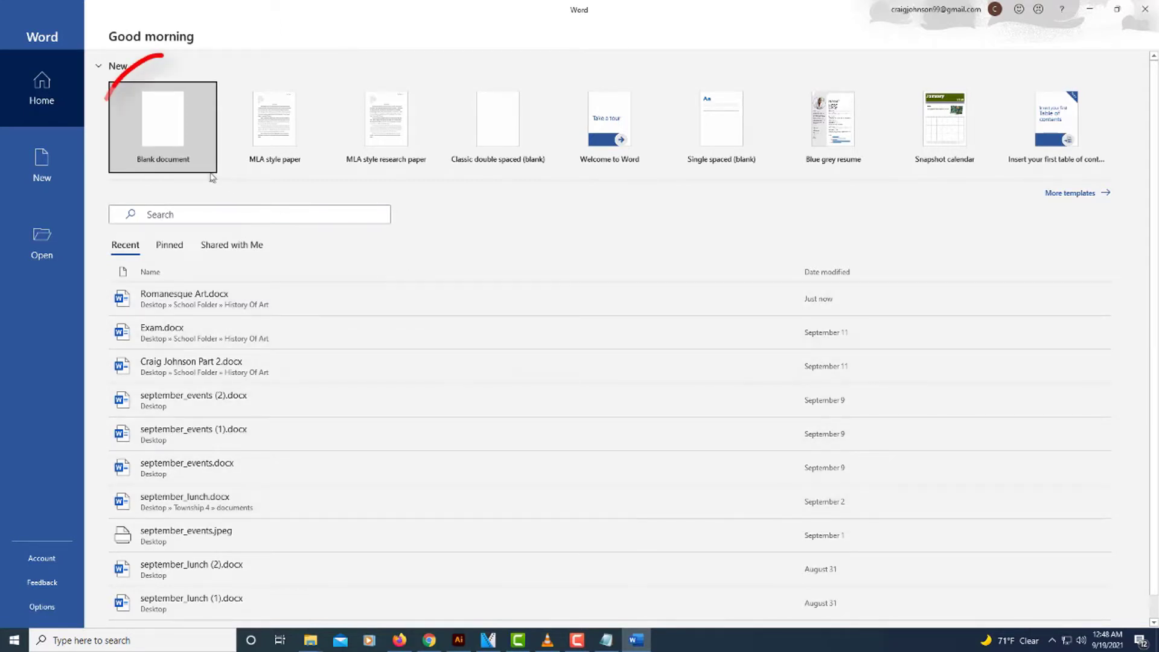
Create a new blank document, Document1, from the Word start screen.
{"action": "left_click", "coordinate": [173, 139]}
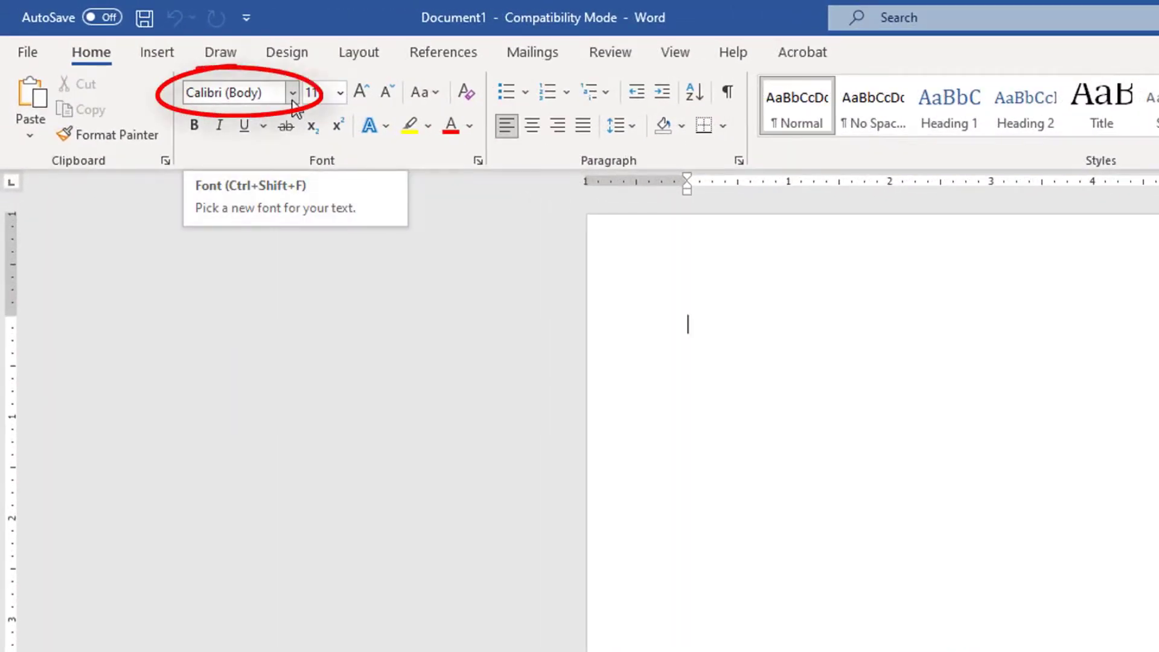
Set the document font to Times New Roman at size 12.
{"action": "left_click", "coordinate": [293, 100]}
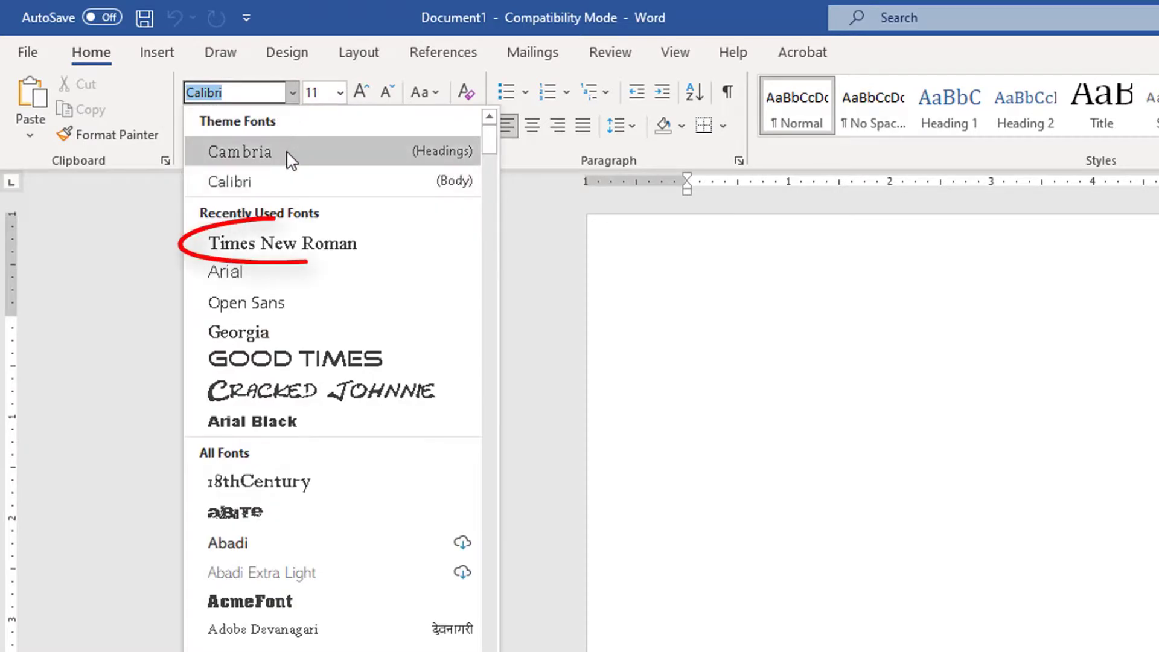
{"action": "left_click", "coordinate": [396, 251]}
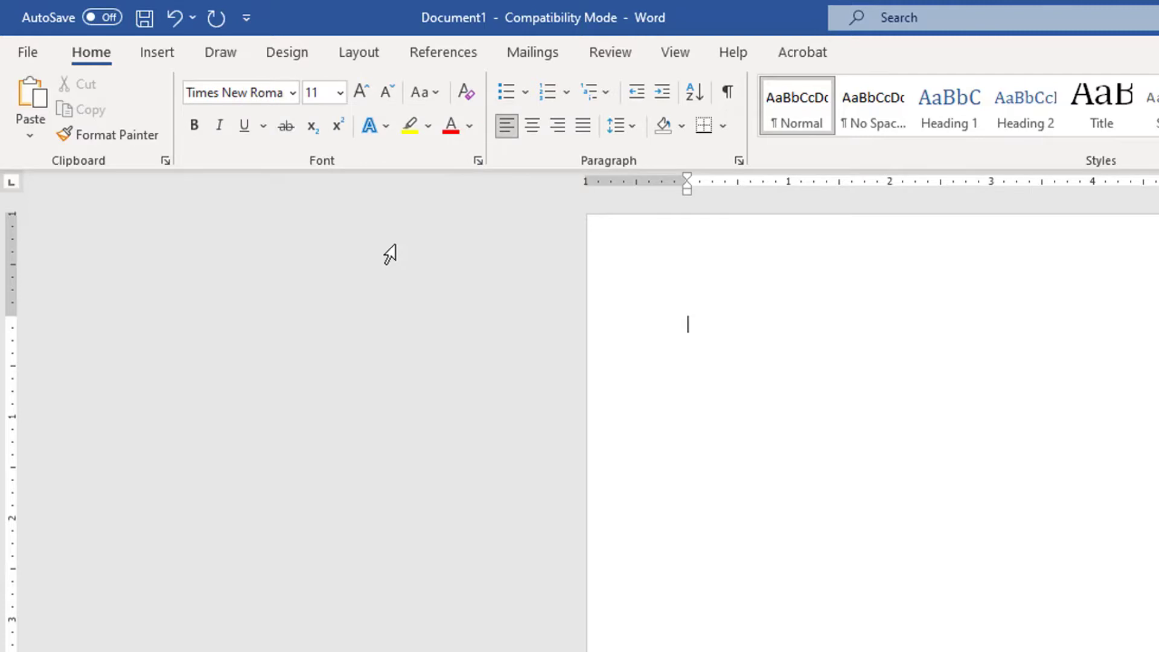
{"action": "left_click", "coordinate": [340, 92]}
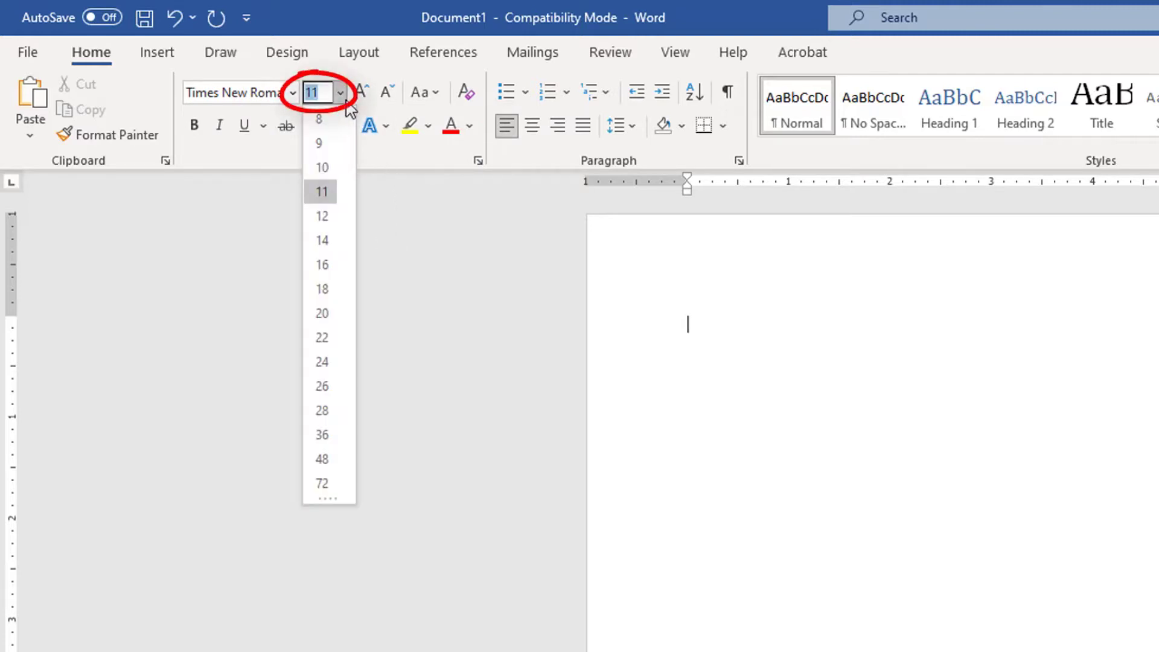
{"action": "left_click", "coordinate": [323, 216]}
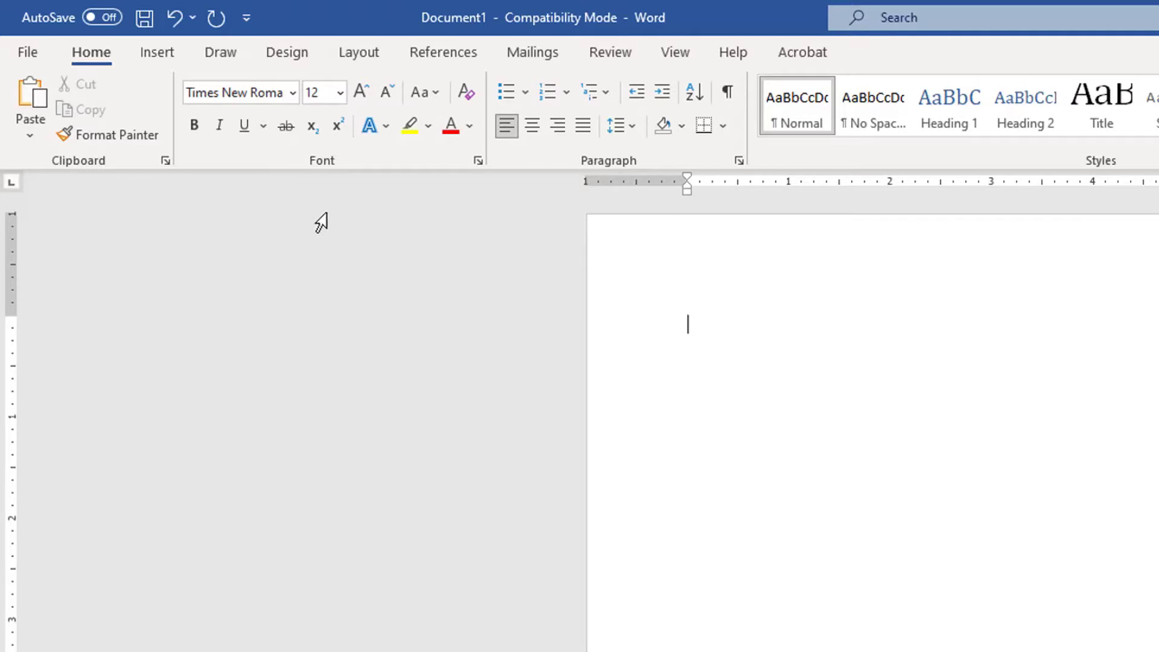
Apply the Normal margin preset, 1 inch on all four sides.
{"action": "left_click", "coordinate": [391, 58]}
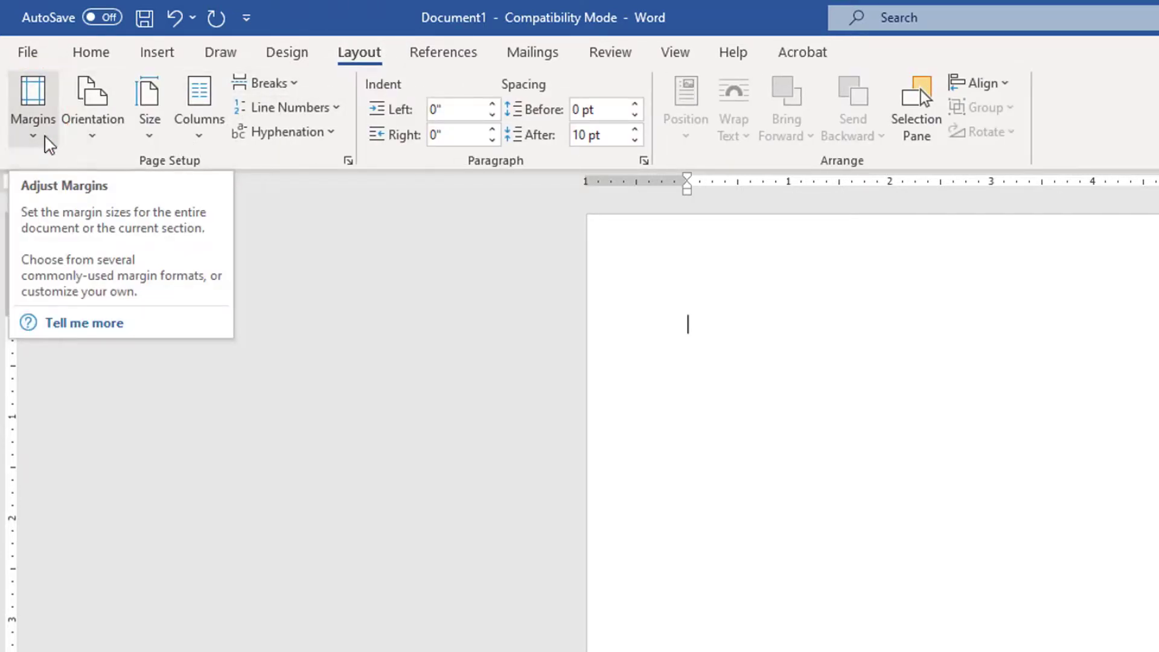
{"action": "left_click", "coordinate": [48, 143]}
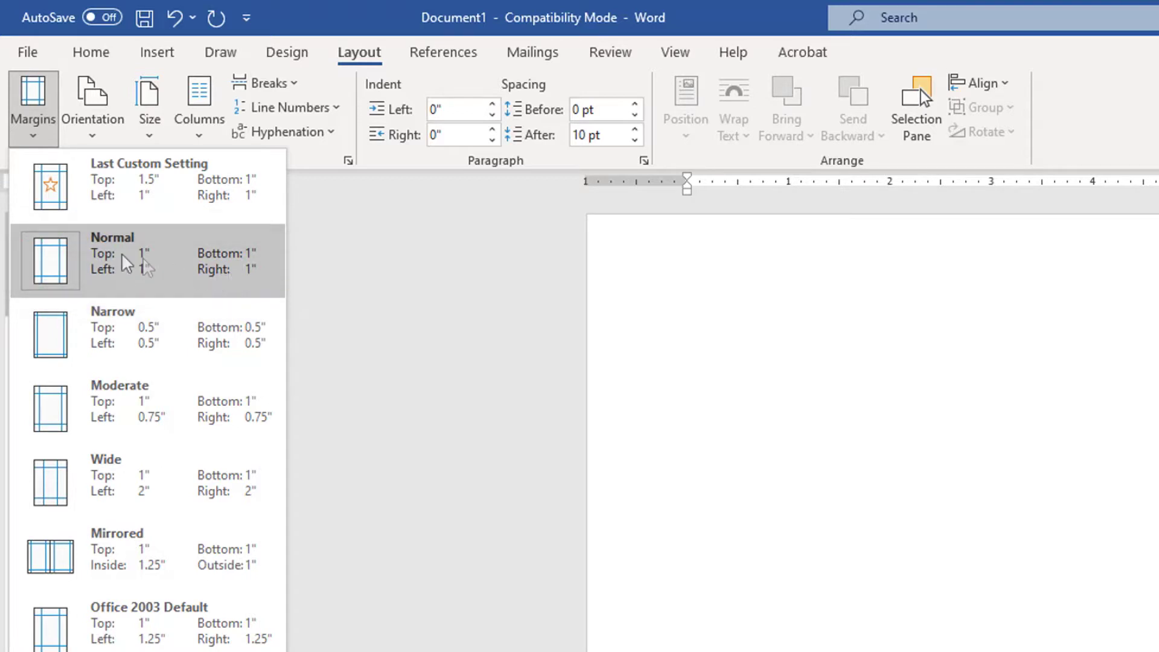
{"action": "left_click", "coordinate": [132, 268]}
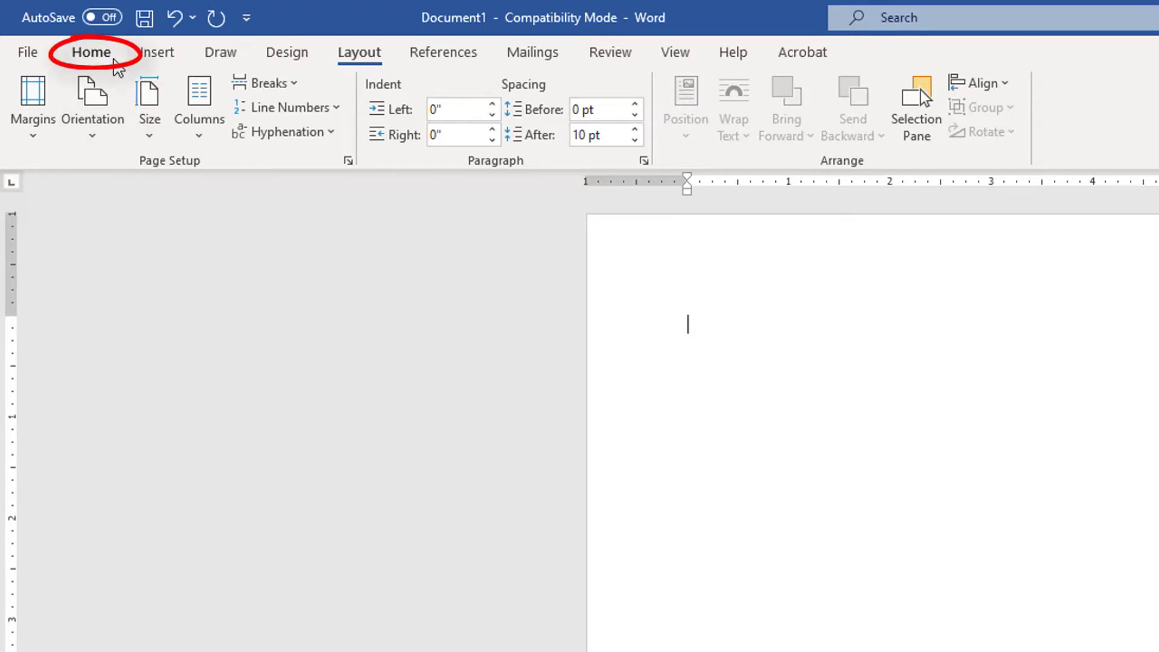
Set the document's line spacing to 2.0 and open the page header for editing.
{"action": "left_click", "coordinate": [113, 58]}
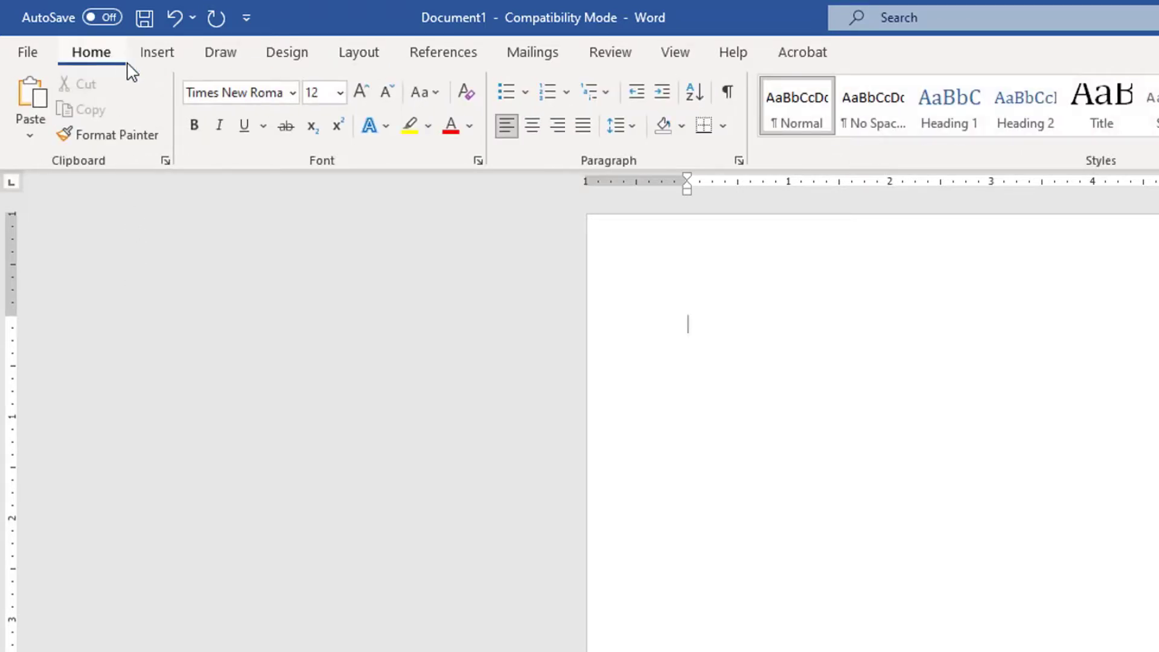
{"action": "left_click", "coordinate": [637, 134]}
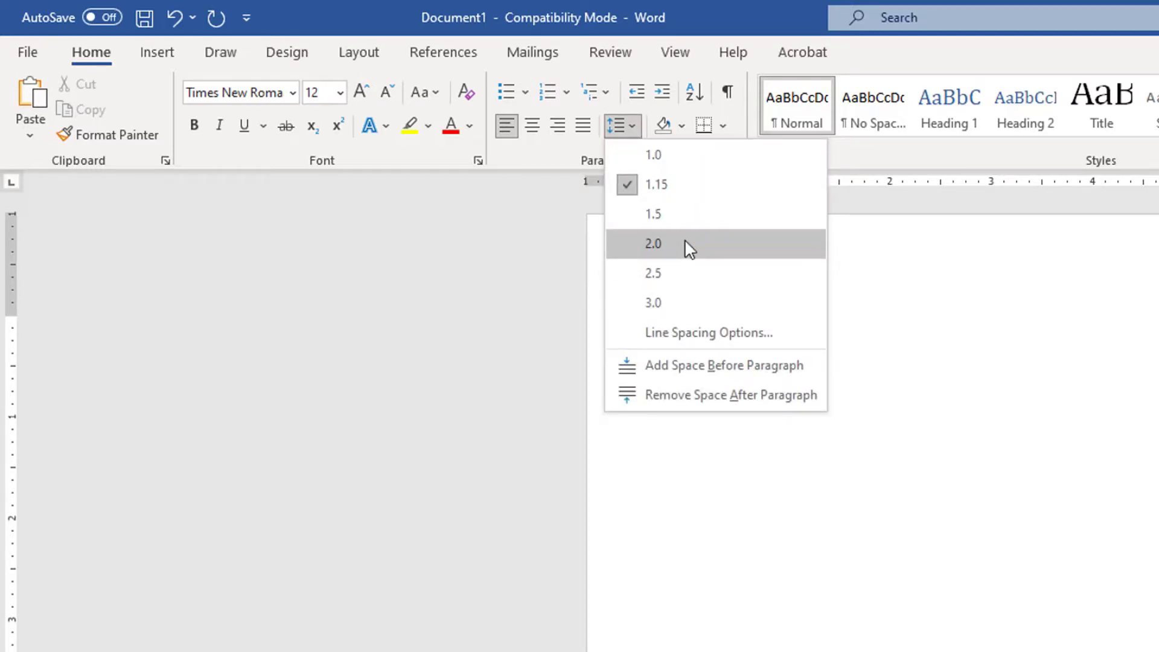
{"action": "left_click", "coordinate": [686, 243]}
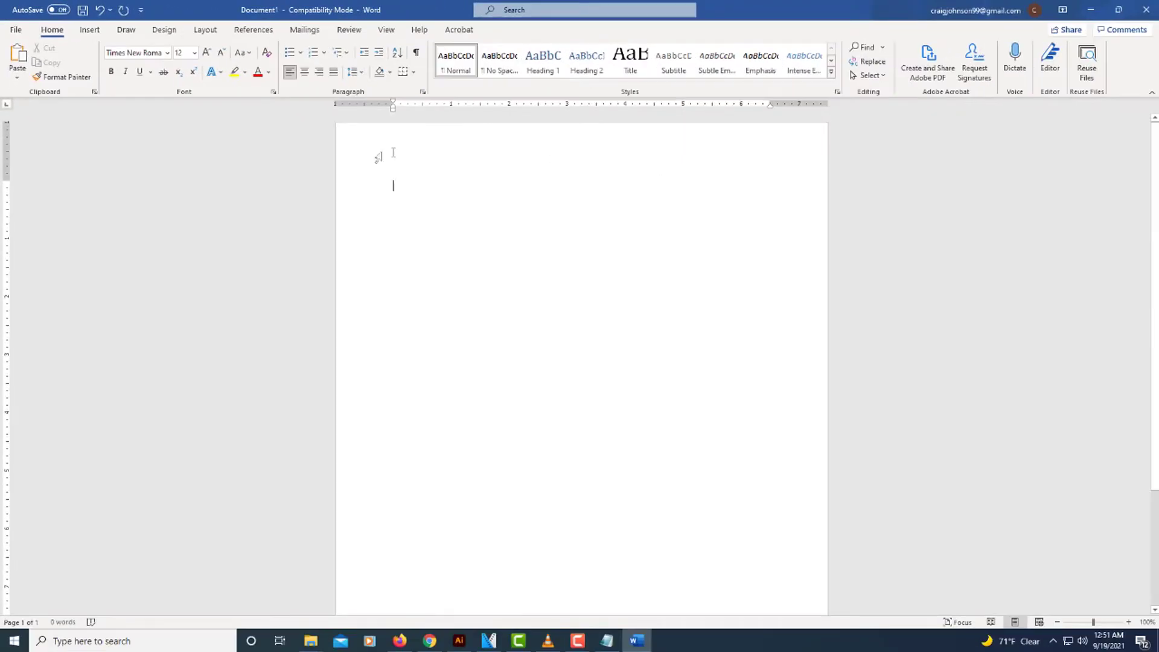
{"action": "double_click", "coordinate": [570, 147]}
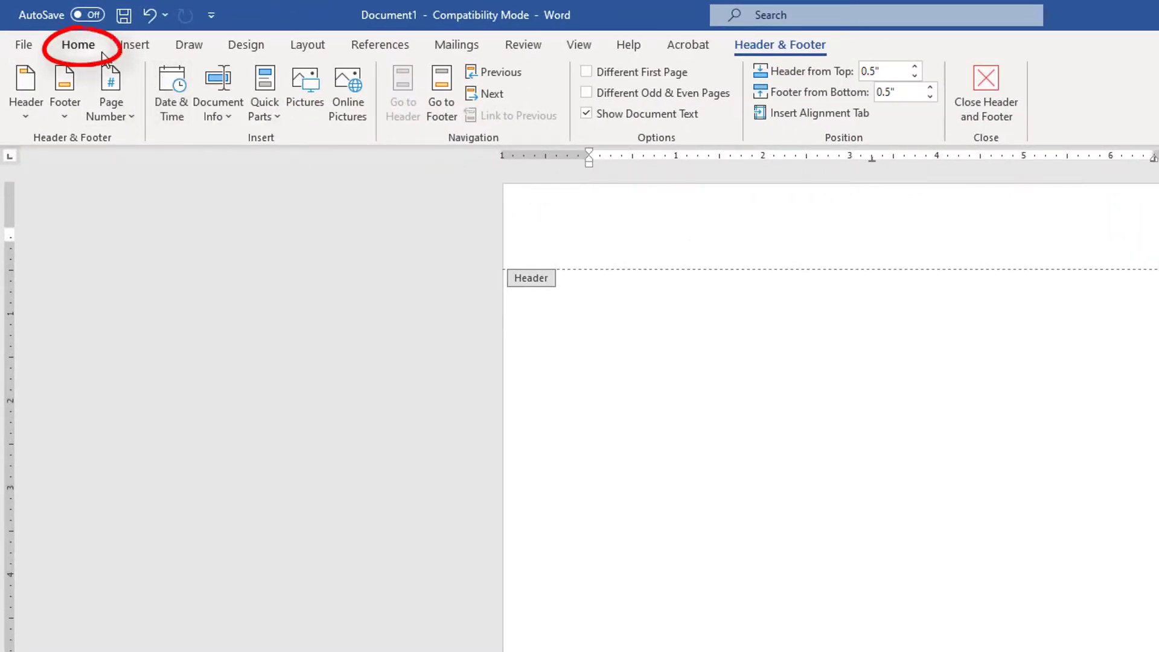
Format the header as Times New Roman 12, right-aligned, and type the author's surname.
{"action": "left_click", "coordinate": [101, 50]}
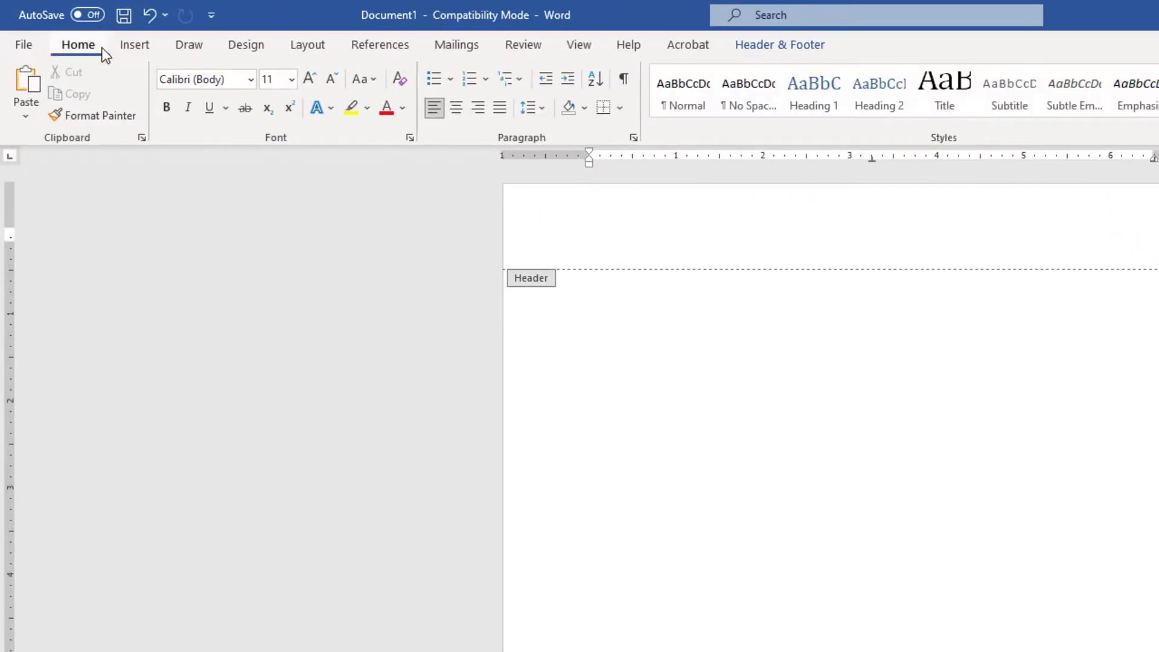
{"action": "left_click", "coordinate": [250, 82]}
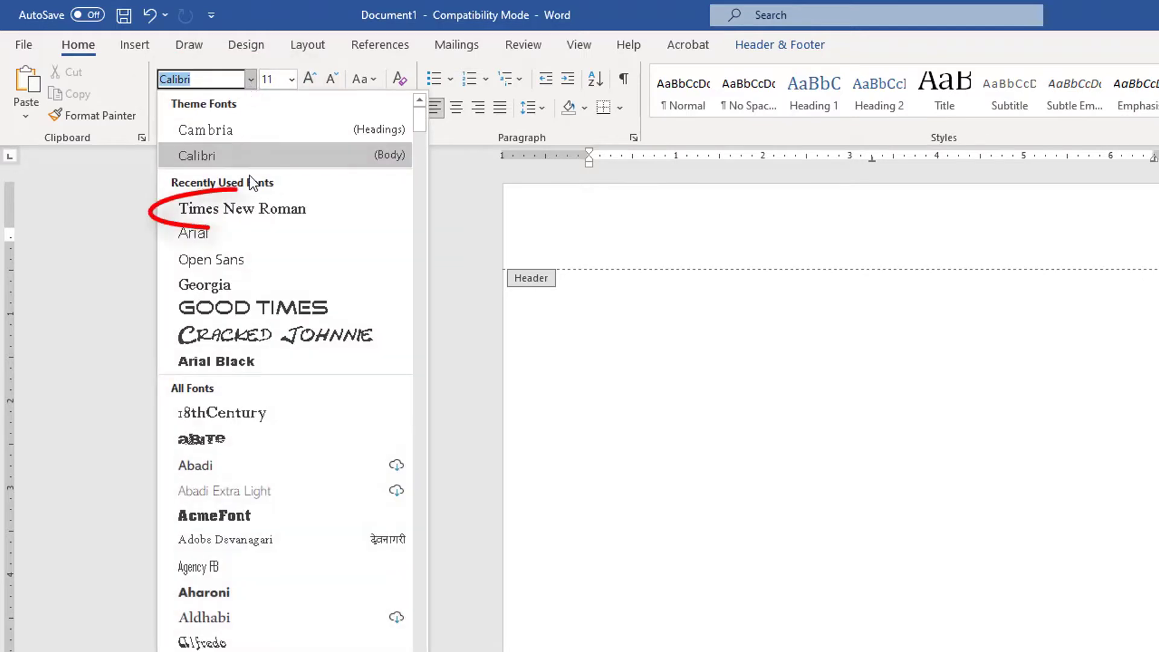
{"action": "left_click", "coordinate": [325, 219]}
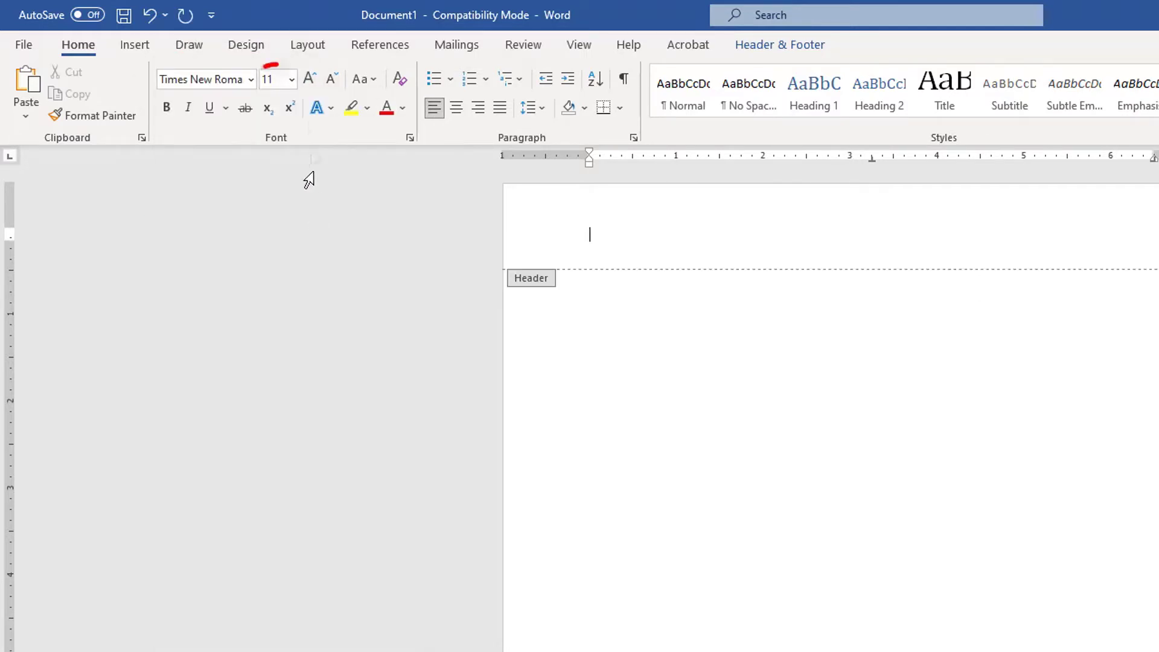
{"action": "left_click", "coordinate": [292, 80]}
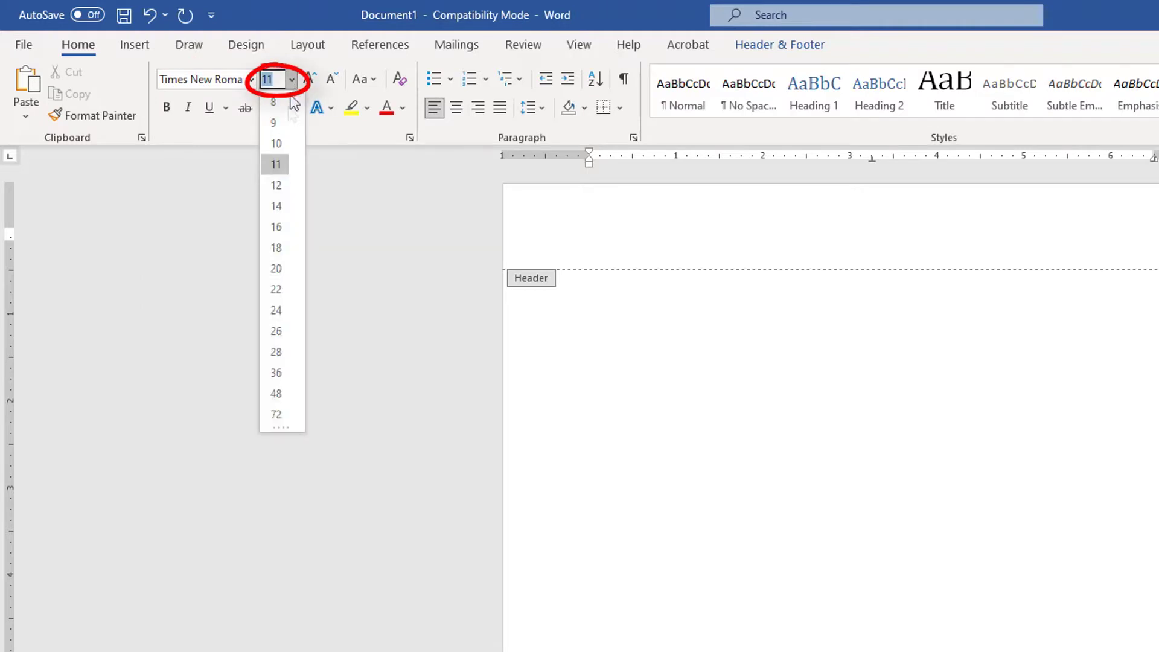
{"action": "left_click", "coordinate": [285, 187]}
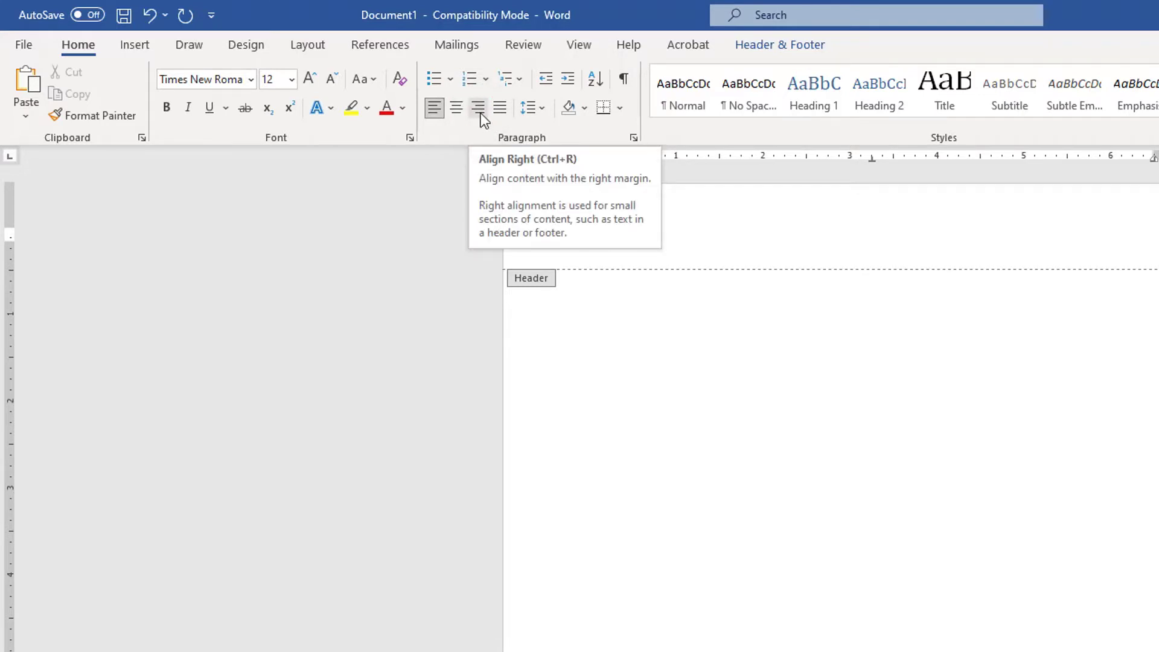
{"action": "left_click", "coordinate": [480, 113]}
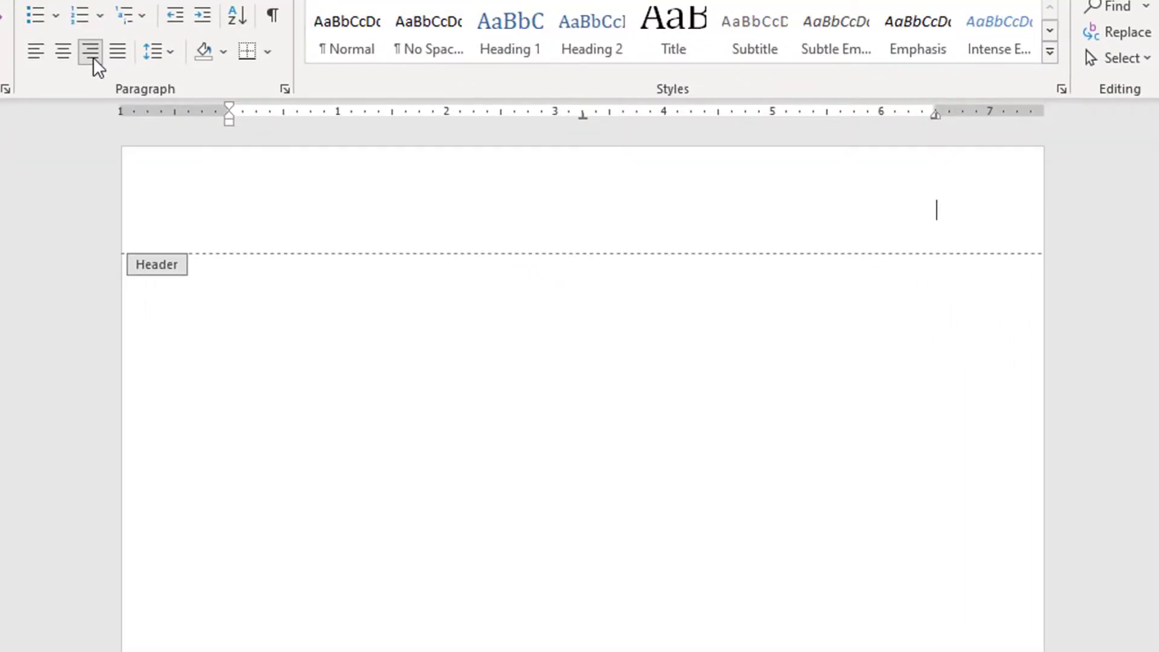
{"action": "type", "text": "Johnson"}
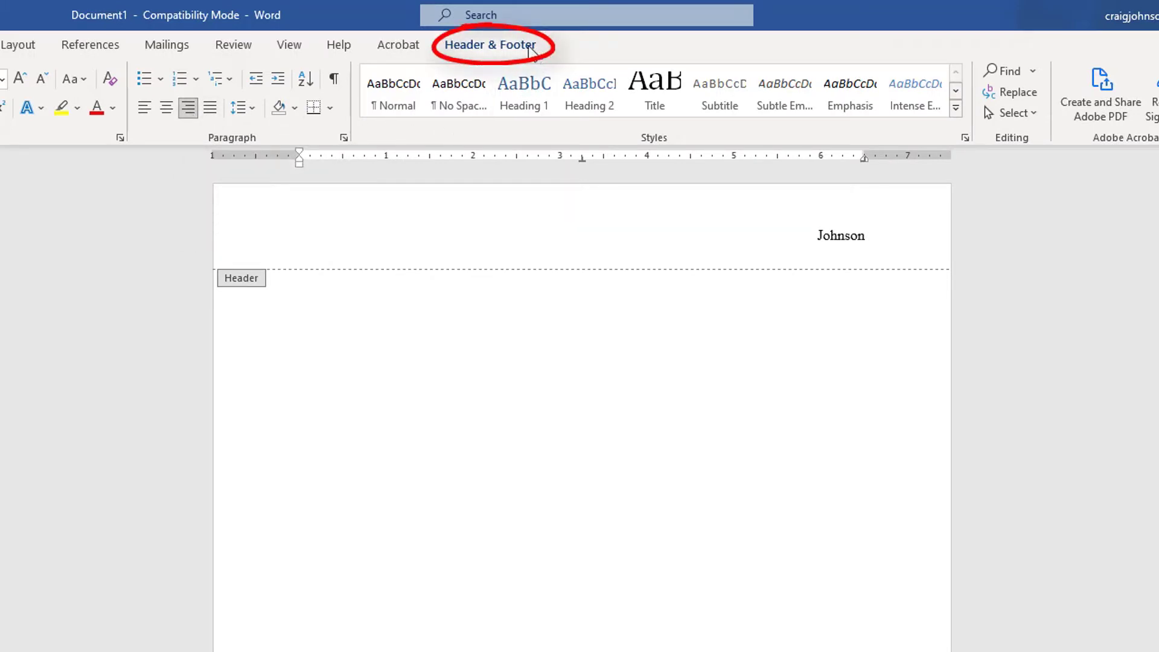
Insert a Plain Number page number at the current position after the surname.
{"action": "left_click", "coordinate": [530, 49]}
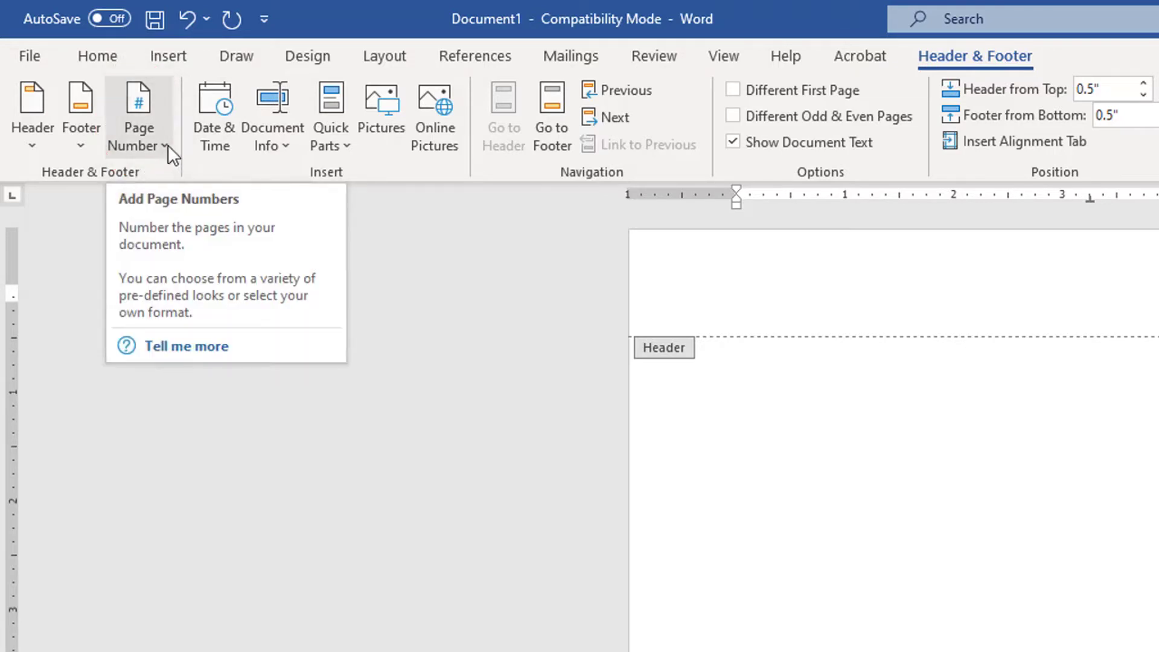
{"action": "left_click", "coordinate": [167, 145]}
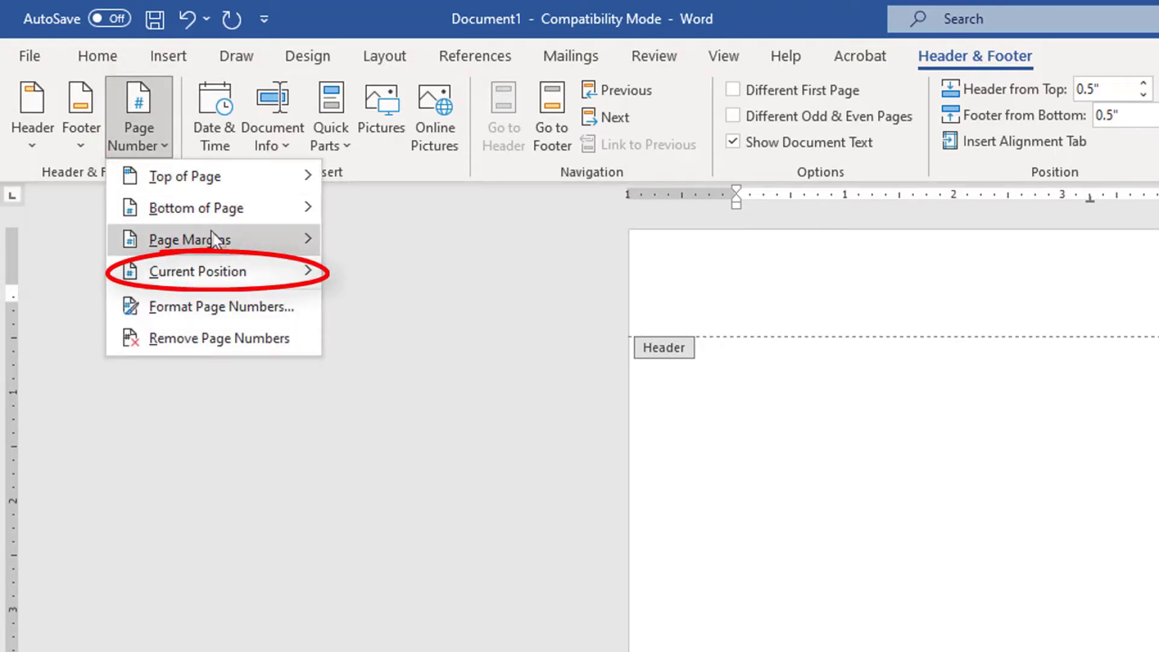
{"action": "mouse_move", "coordinate": [240, 275]}
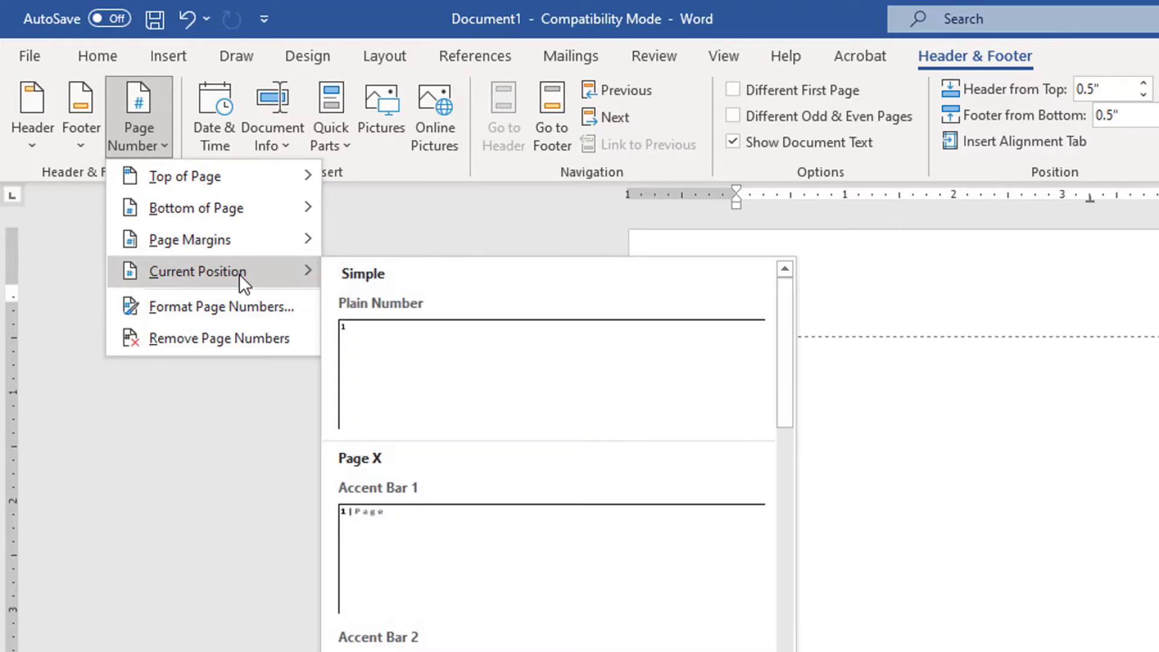
{"action": "left_click", "coordinate": [498, 368]}
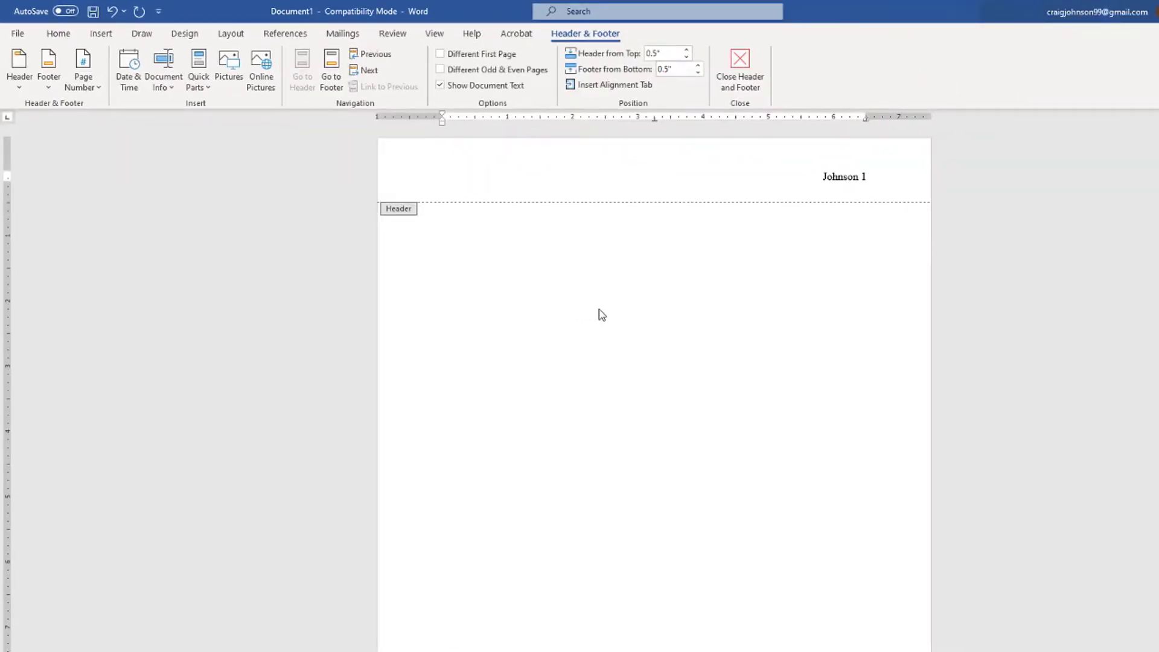
Leave the header and type the heading: student name, instructor, English 131, 20 June 2021.
{"action": "double_click", "coordinate": [639, 310]}
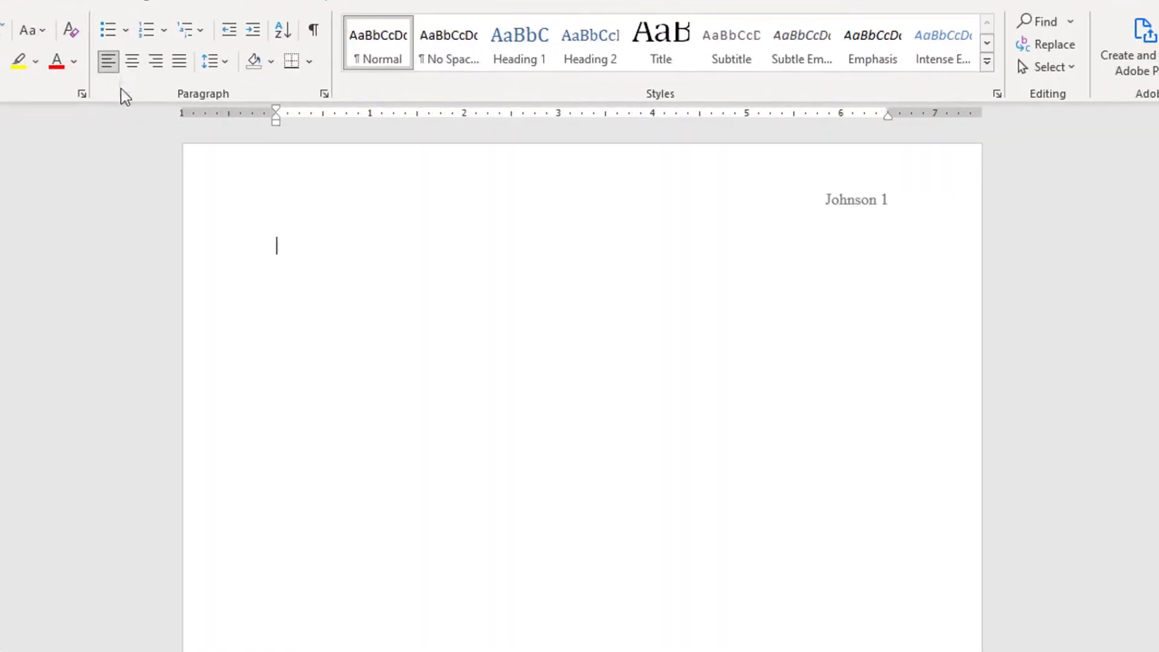
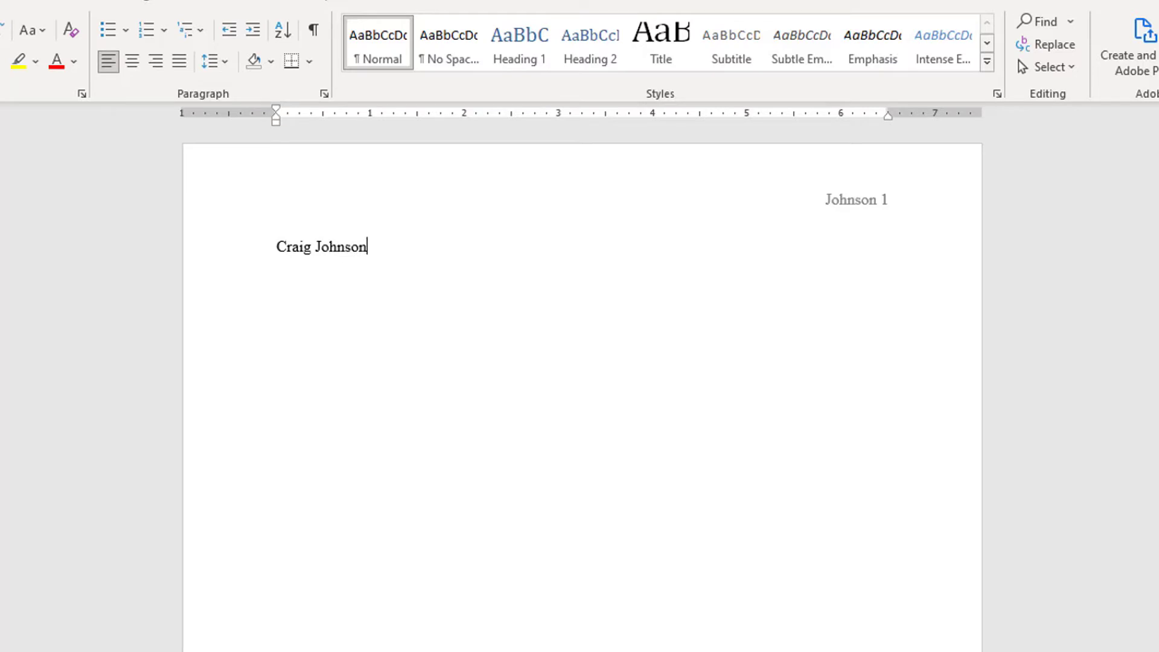
{"action": "key", "text": "Return"}
{"action": "type", "text": "Professor Green"}
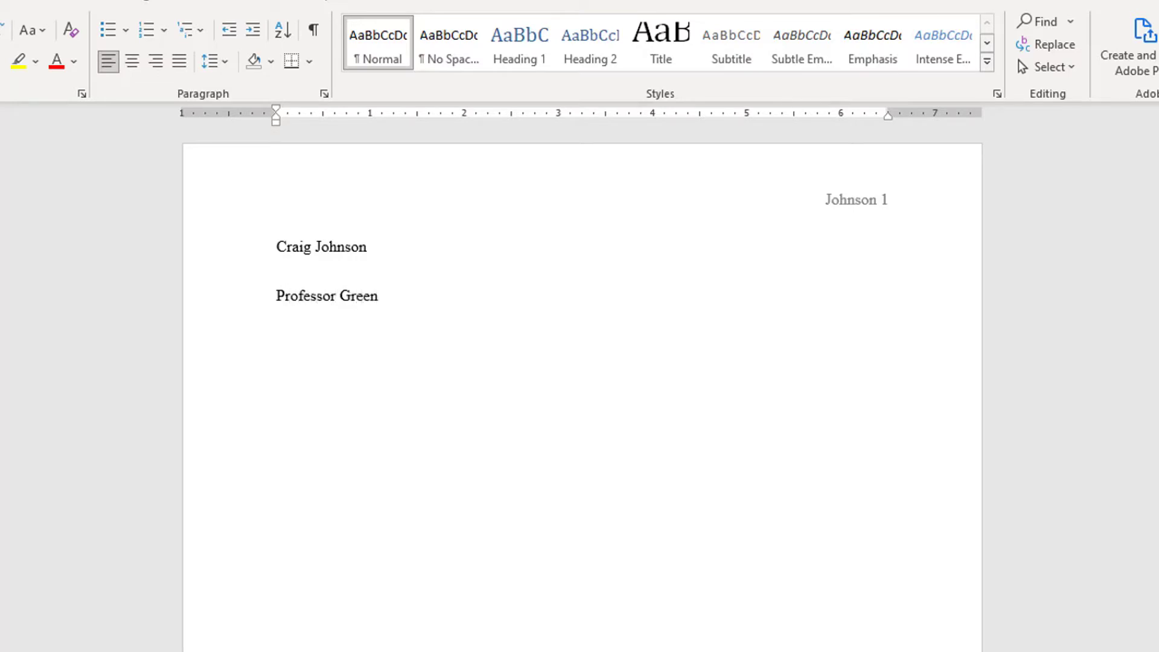
{"action": "key", "text": "Return"}
{"action": "type", "text": "English 131 2"}
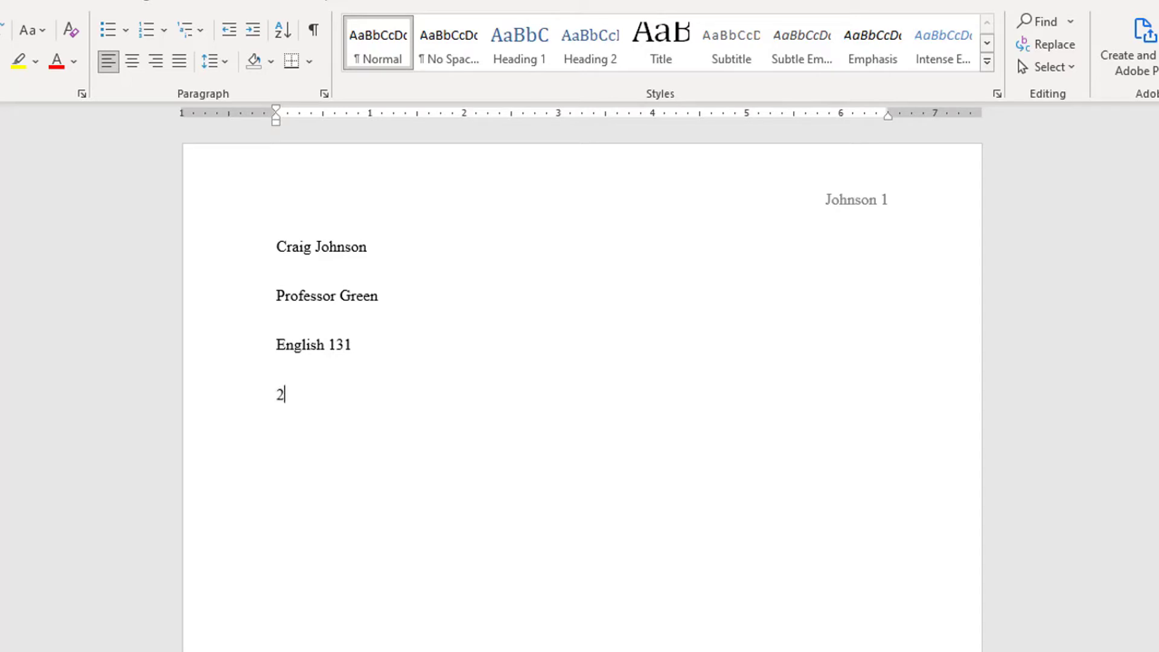
{"action": "type", "text": "0 June 2021"}
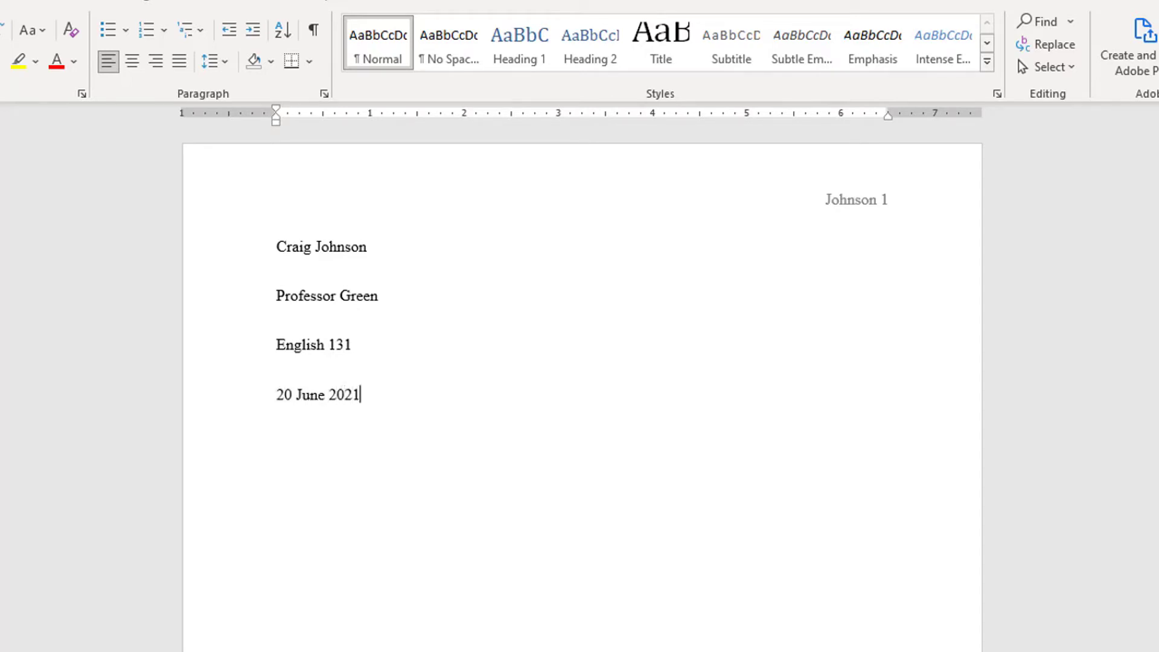
{"action": "key", "text": "Return"}
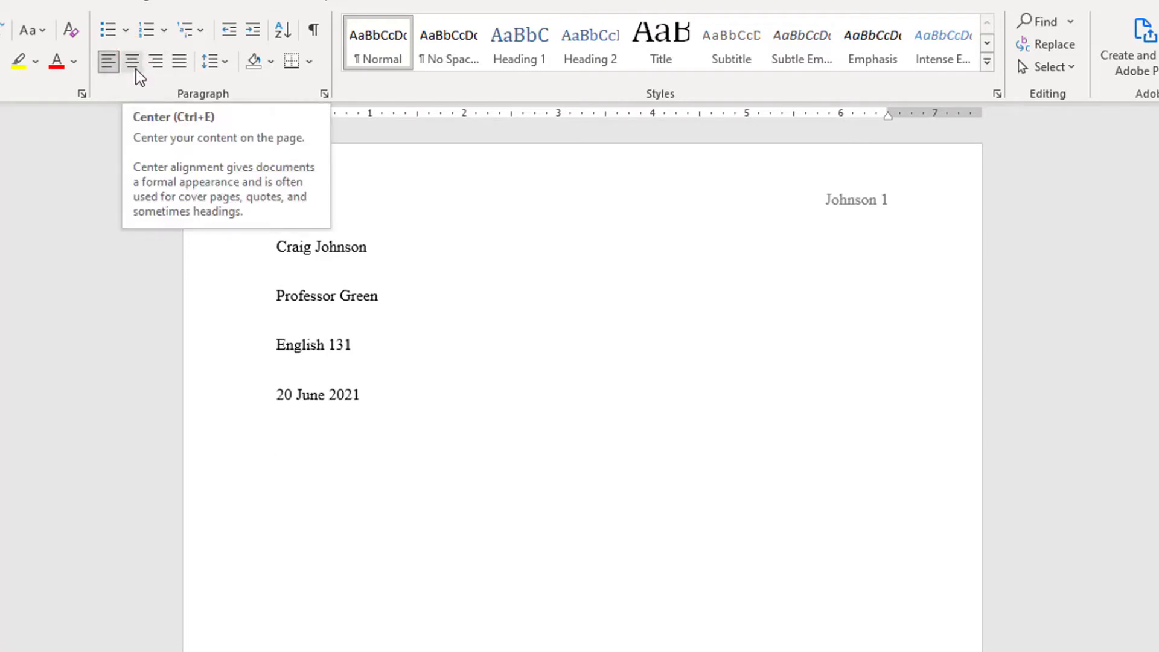
Center a new line, type the title 'Word MLA Format', and start a line below.
{"action": "left_click", "coordinate": [137, 75]}
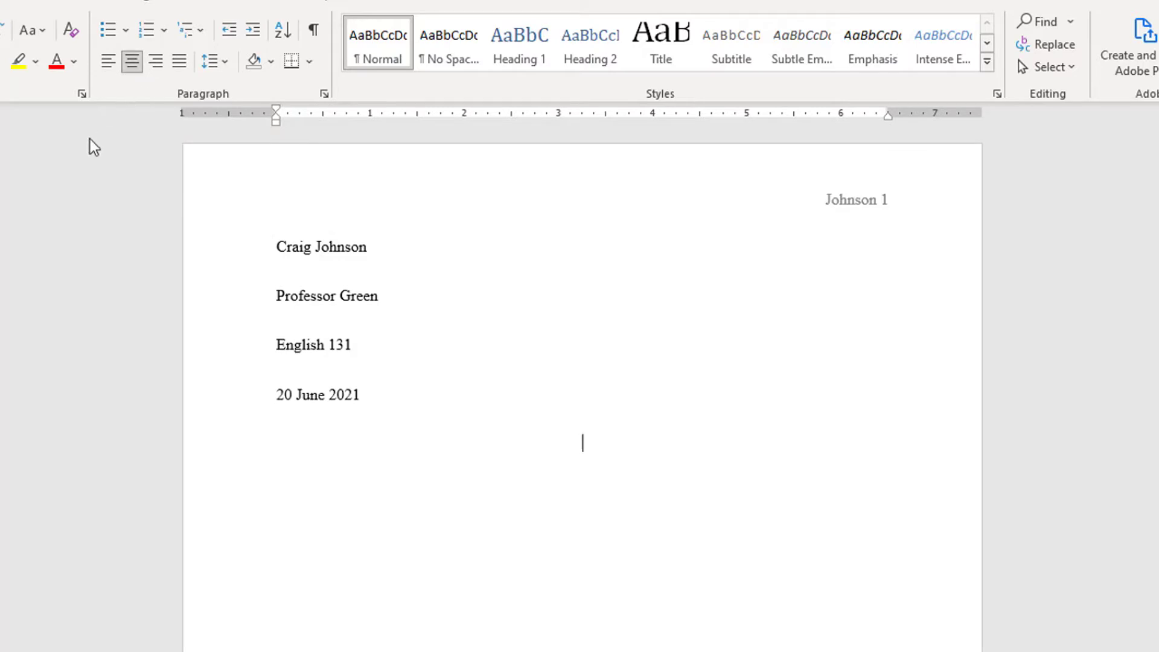
{"action": "type", "text": "Word MLA "}
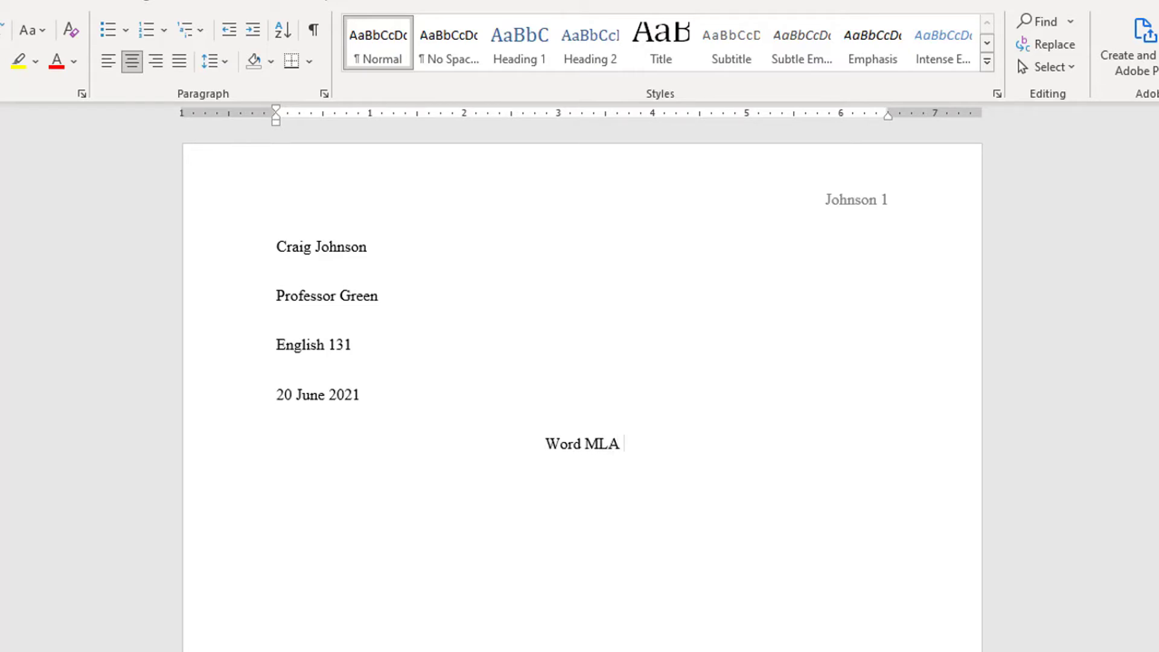
{"action": "type", "text": "For"}
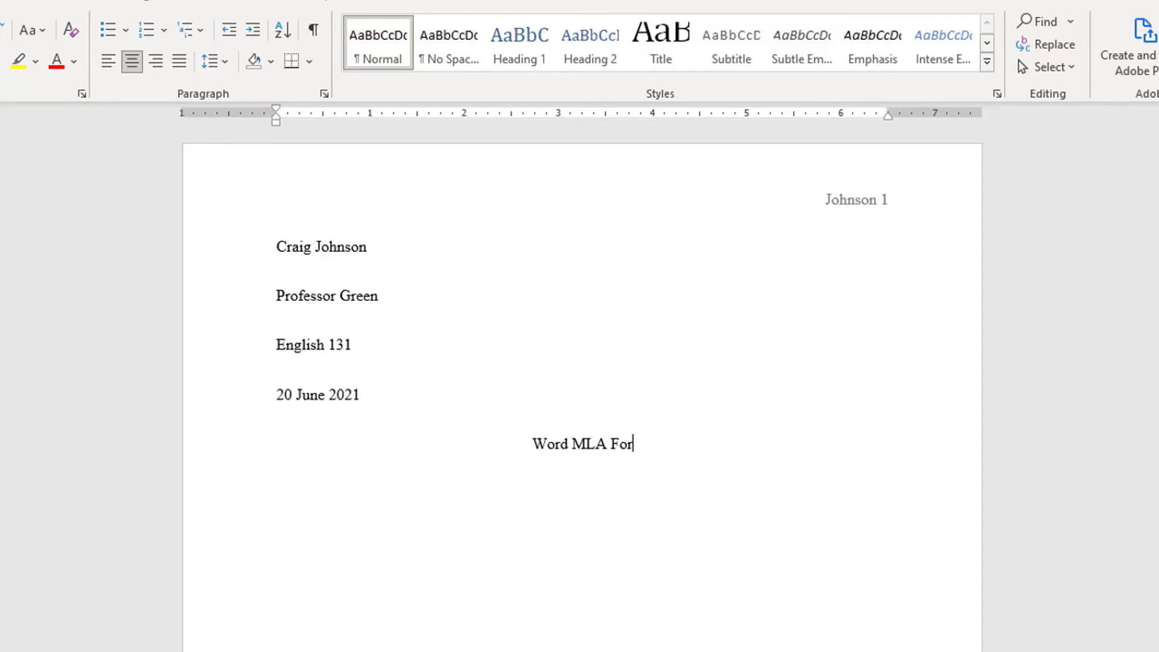
{"action": "type", "text": "mat"}
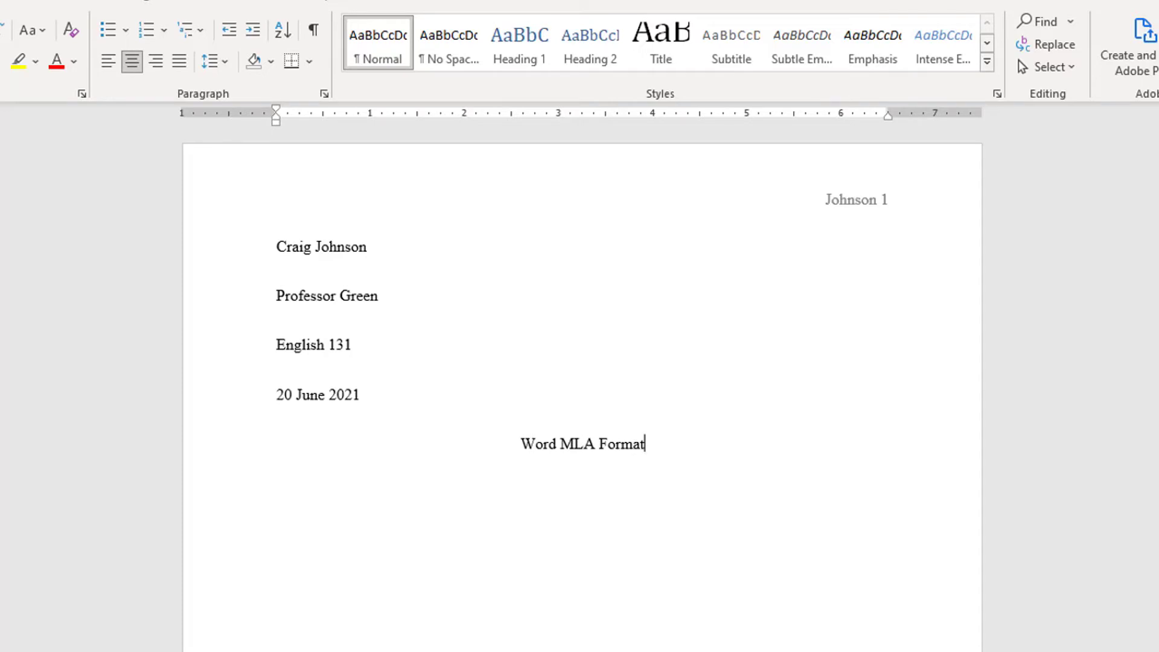
{"action": "key", "text": "Return"}
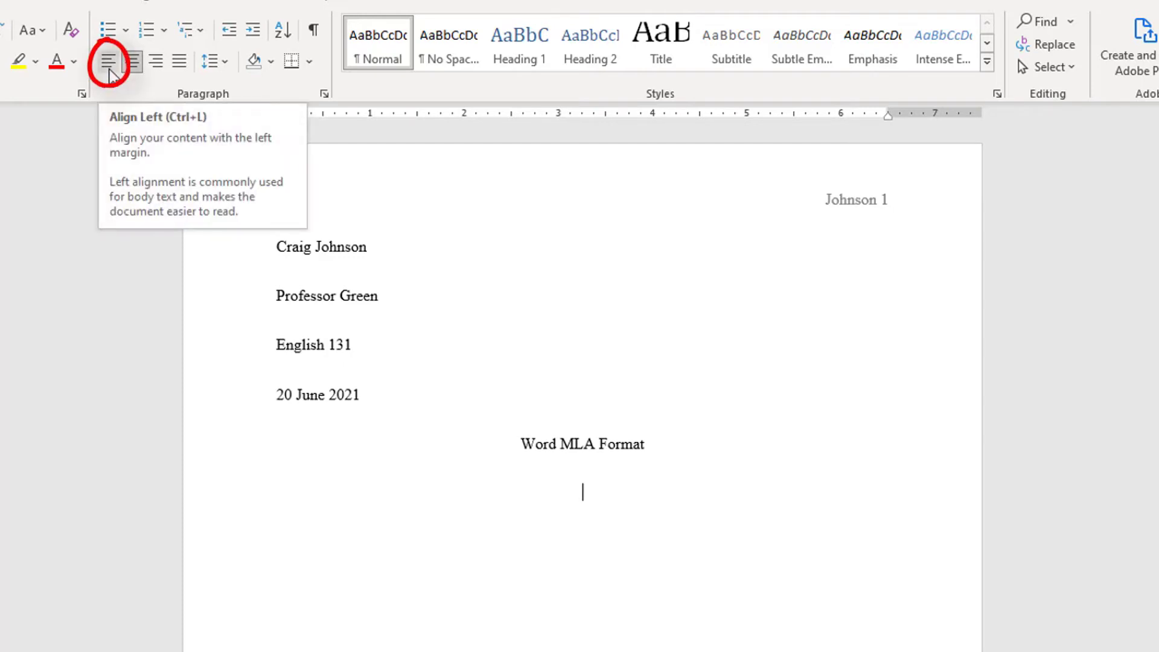
Paste the Romanesque art text left-aligned, split into two paragraphs with Tab-indented first lines.
{"action": "left_click", "coordinate": [109, 62]}
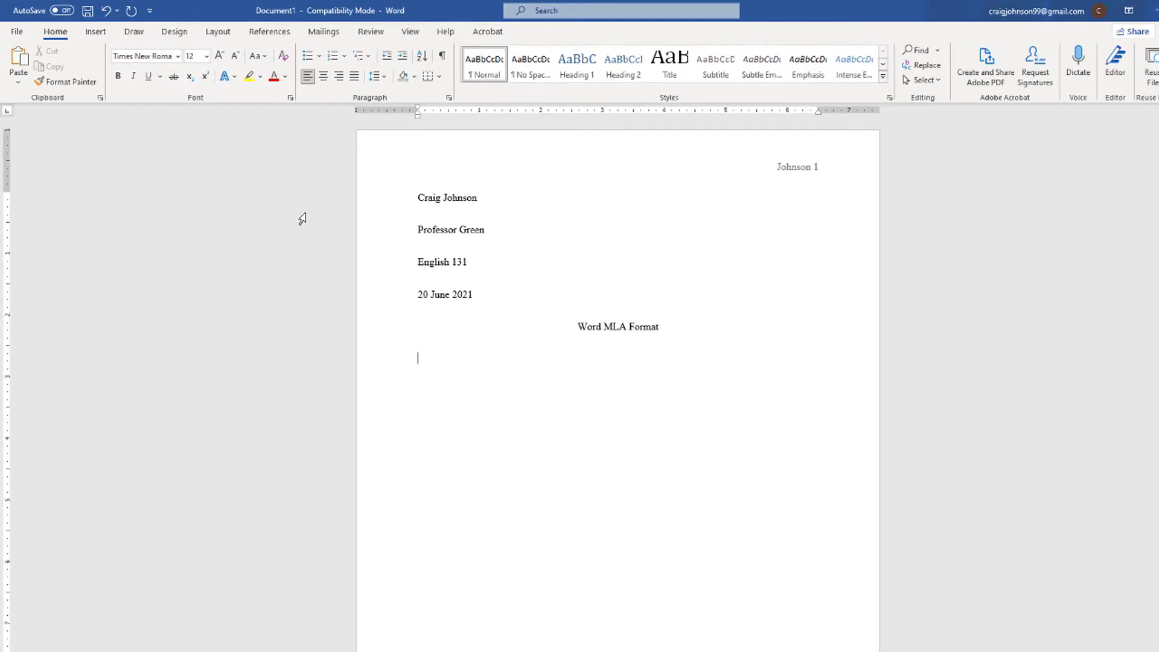
{"action": "key", "text": "Tab"}
{"action": "type", "text": "The art of the Romanesque period was characterized by a vigorous style in both sculpture and painting. Colors were striking and mostly primary. Compositions usually had little depth and figures often varied in size in relation to their importance. Landscape backgrounds, if used at all, were closer to abstract art than realism."}
{"action": "type", "text": "The art of the Romanesque period was characterized by a vigorous style in both sculpture and painting. Colors were striking and mostly primary. Compositions usually had little depth and figures often varied in size in relation to their importance. Landscape backgrounds, if used at all, were closer to abstract art than realism."}
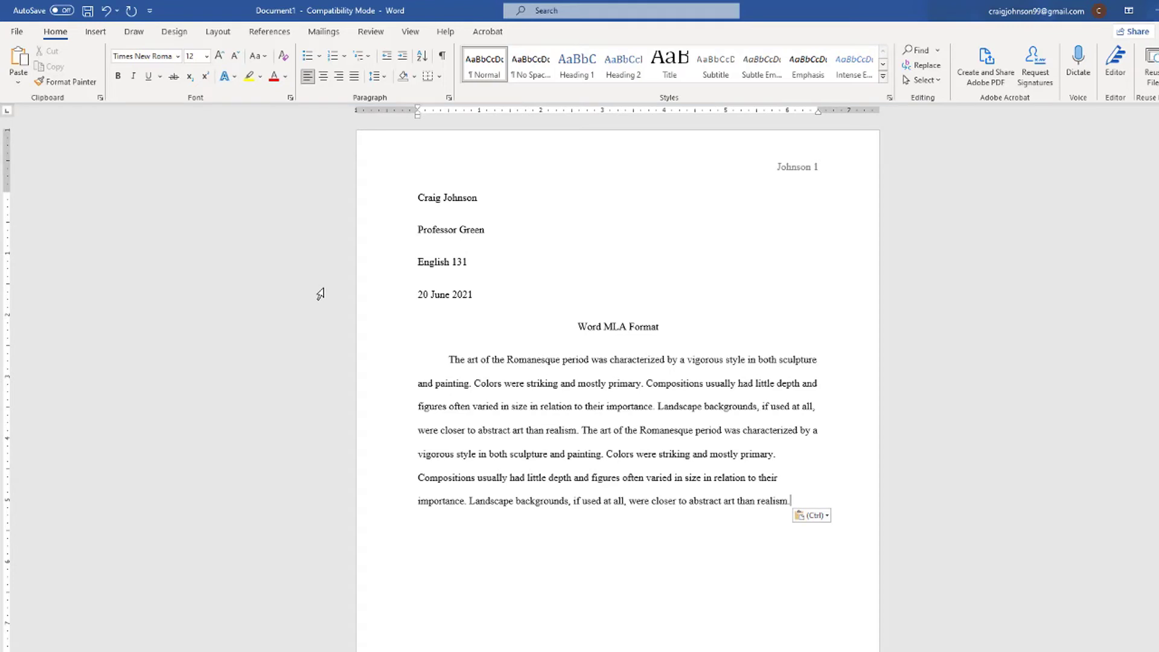
{"action": "left_click", "coordinate": [582, 431]}
{"action": "key", "text": "Return"}
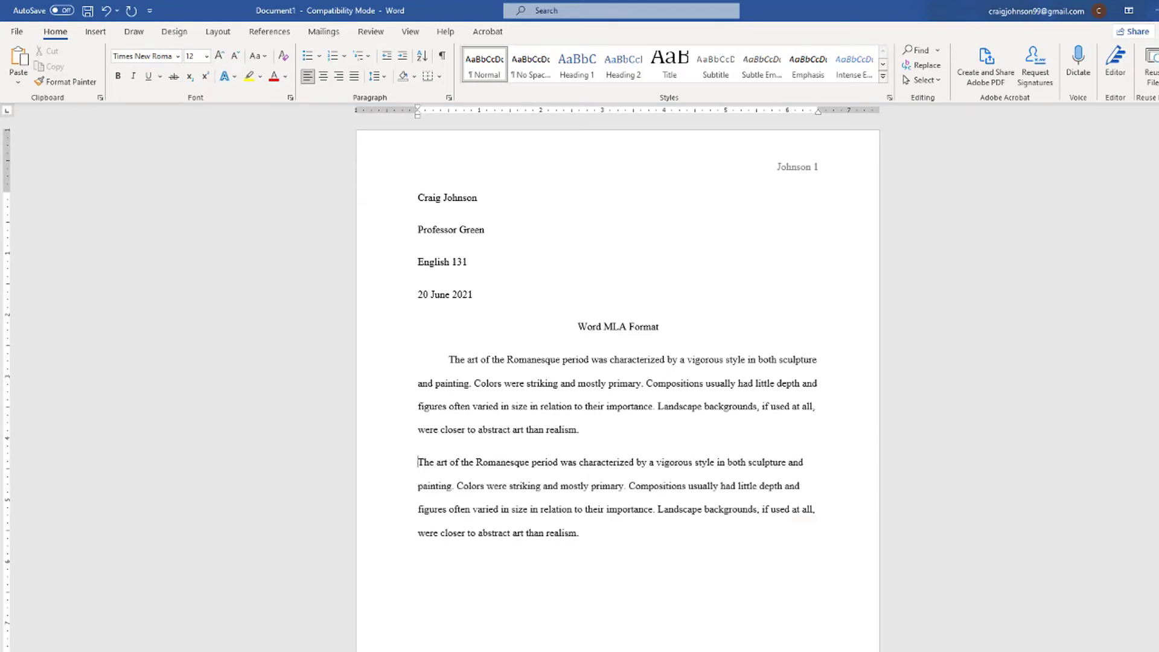
{"action": "key", "text": "Tab"}
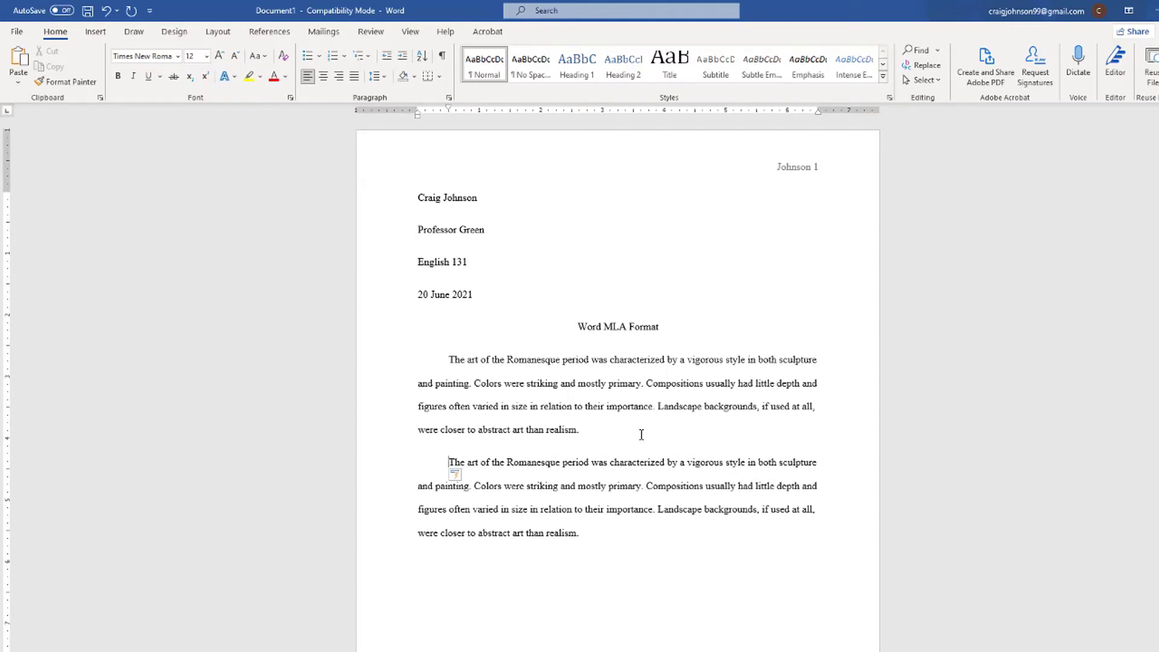
{"action": "scroll", "coordinate": [631, 468], "scroll_direction": "down", "scroll_amount": 2}
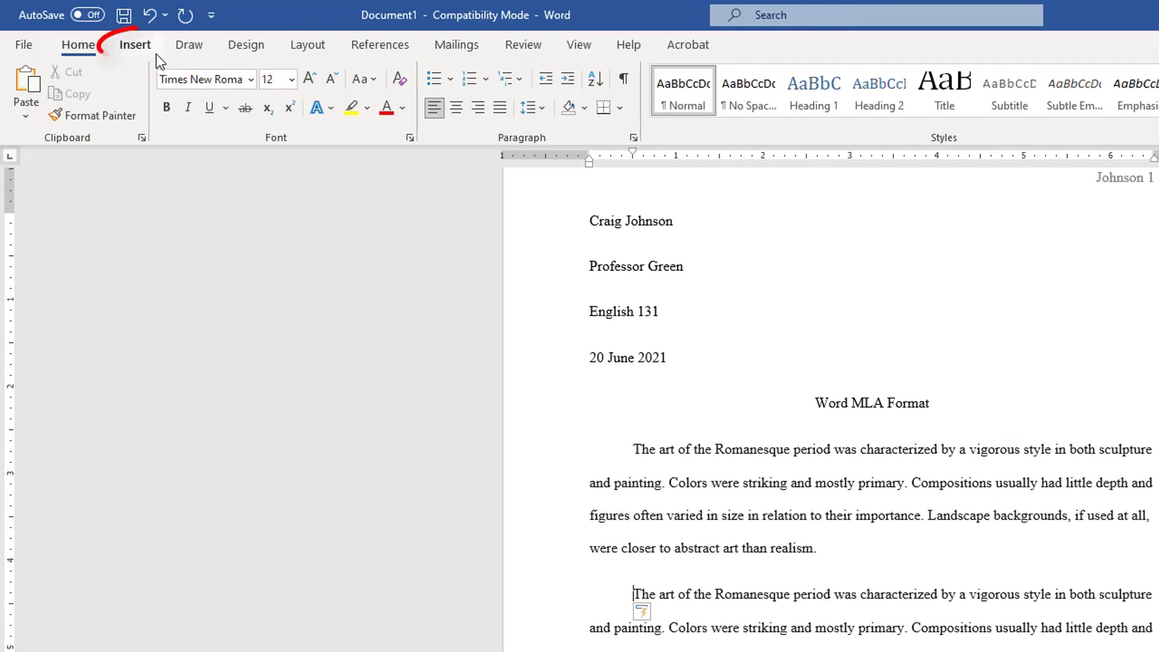
Insert a blank second page after the body text and center its first line.
{"action": "left_click", "coordinate": [135, 46]}
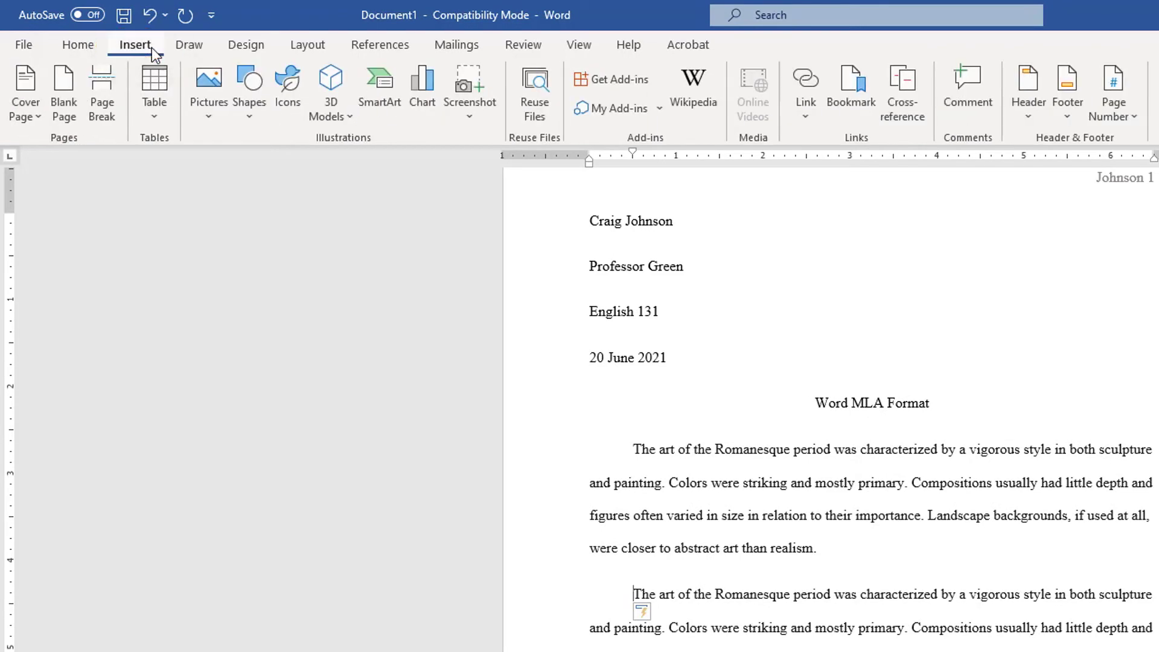
{"action": "left_click", "coordinate": [71, 120]}
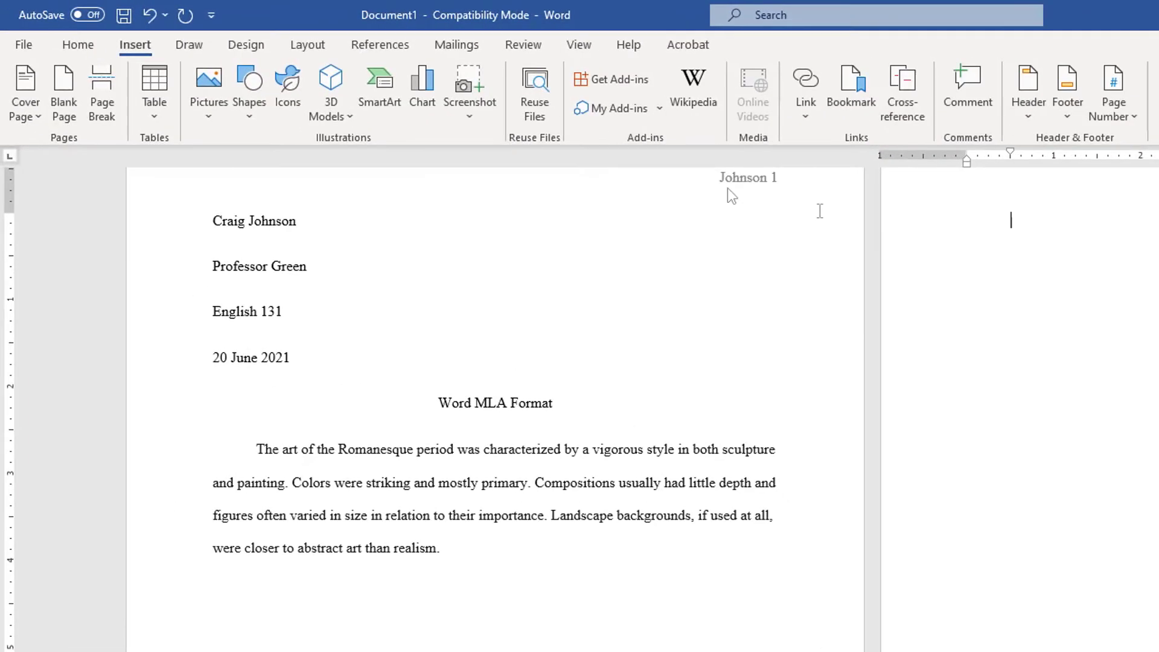
{"action": "left_click", "coordinate": [97, 51]}
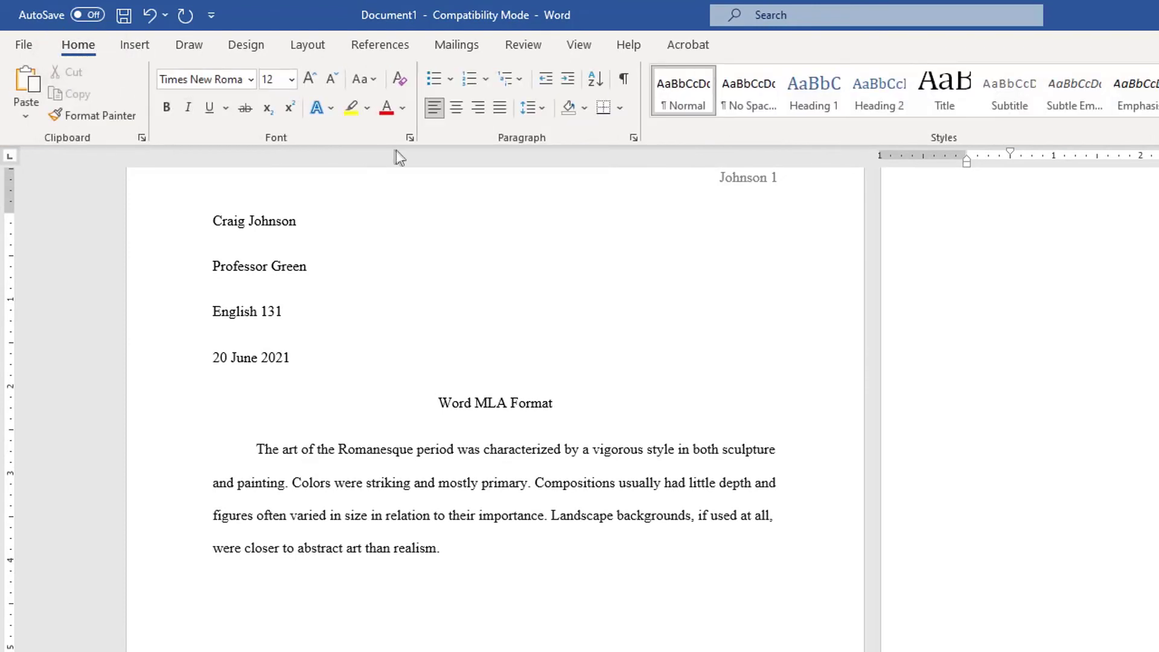
{"action": "left_click", "coordinate": [459, 112]}
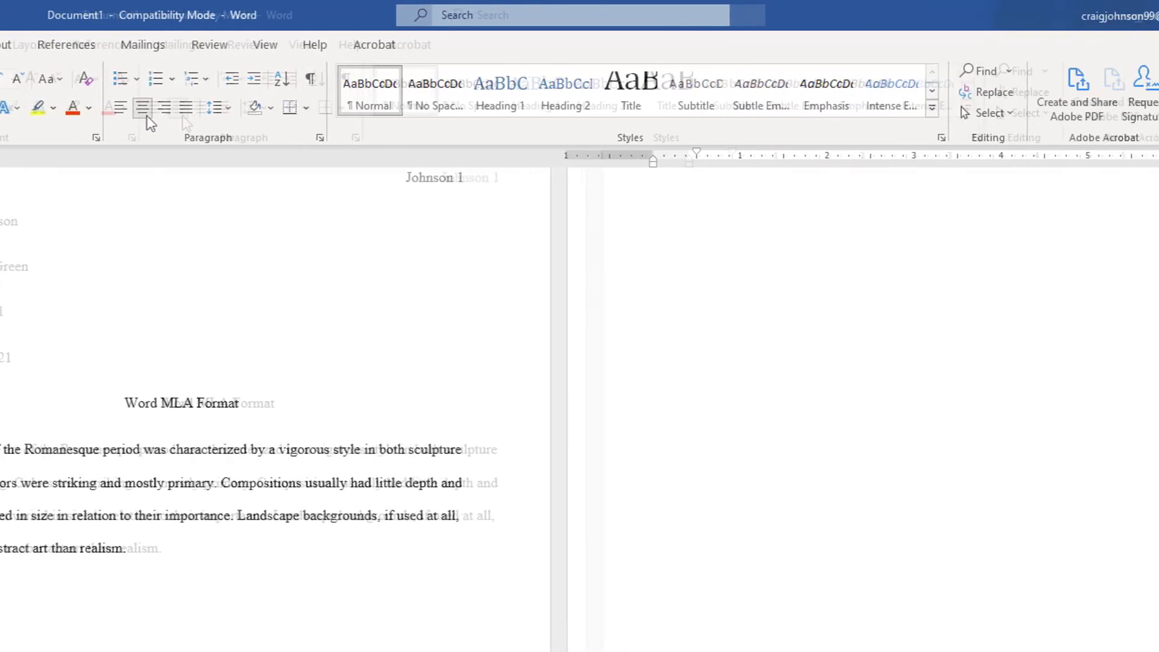
Type the centred 'Works Cited' heading, then left-align the new line beneath it.
{"action": "type", "text": "Works C"}
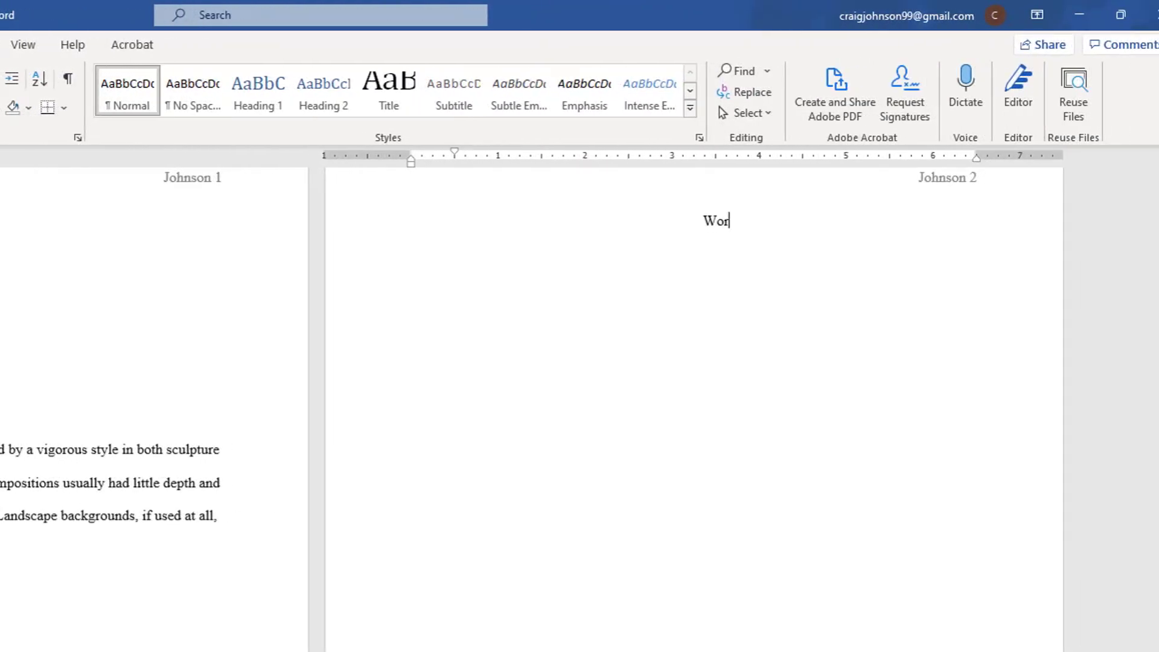
{"action": "type", "text": "ited"}
{"action": "key", "text": "Return"}
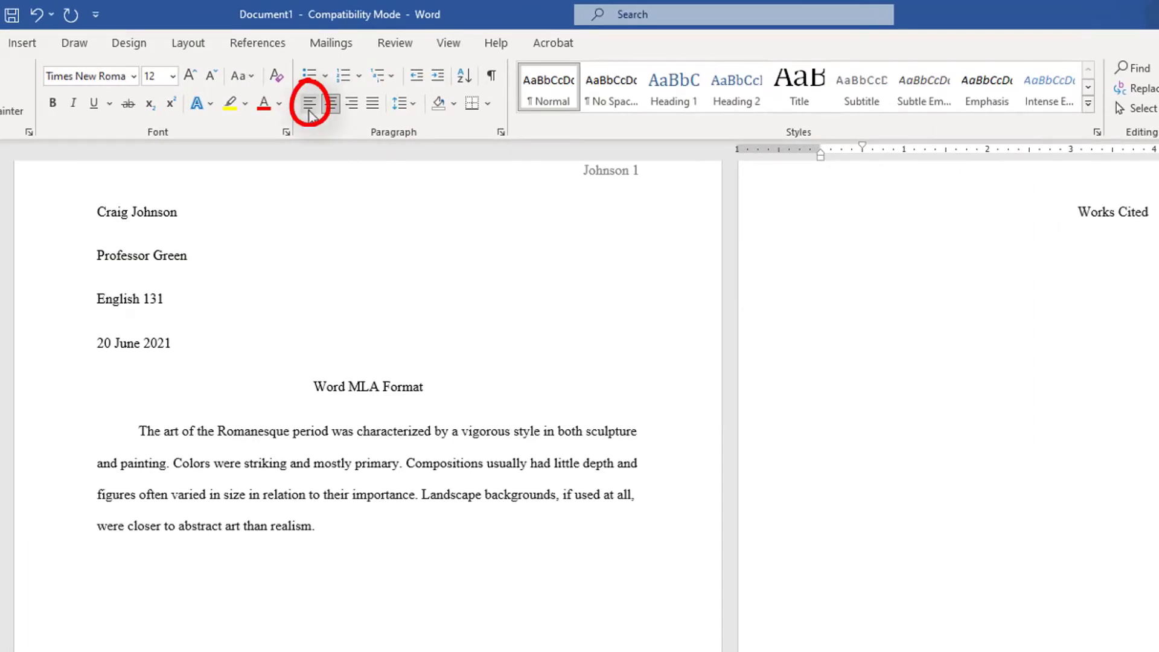
{"action": "left_click", "coordinate": [309, 110]}
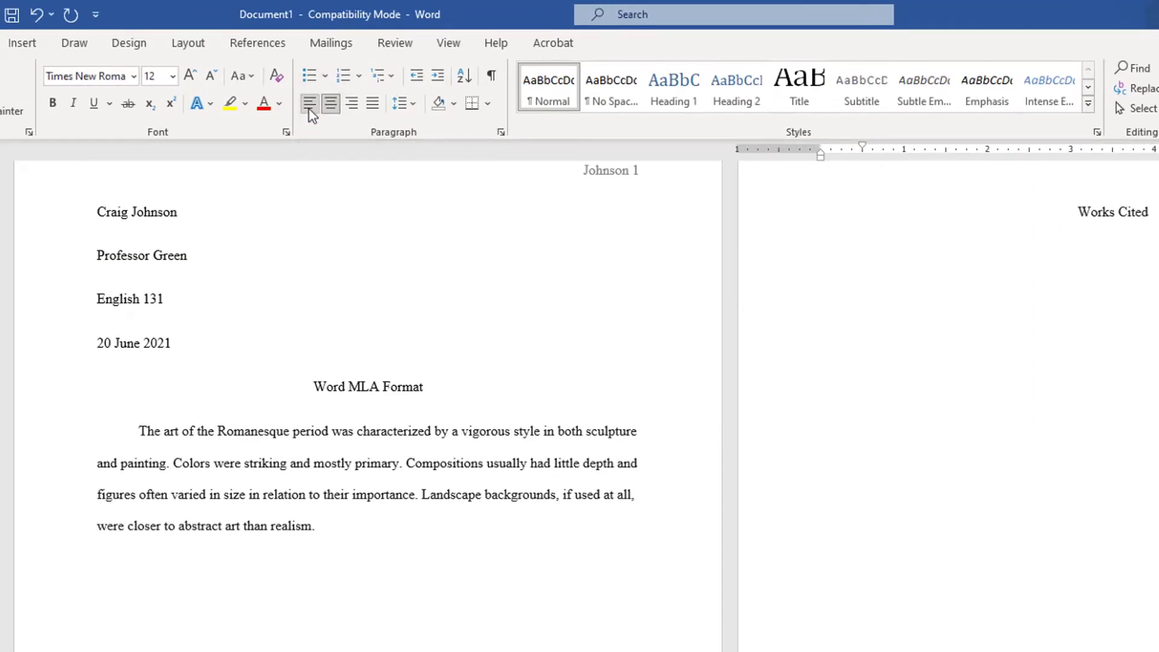
{"action": "key", "text": "ctrl+t"}
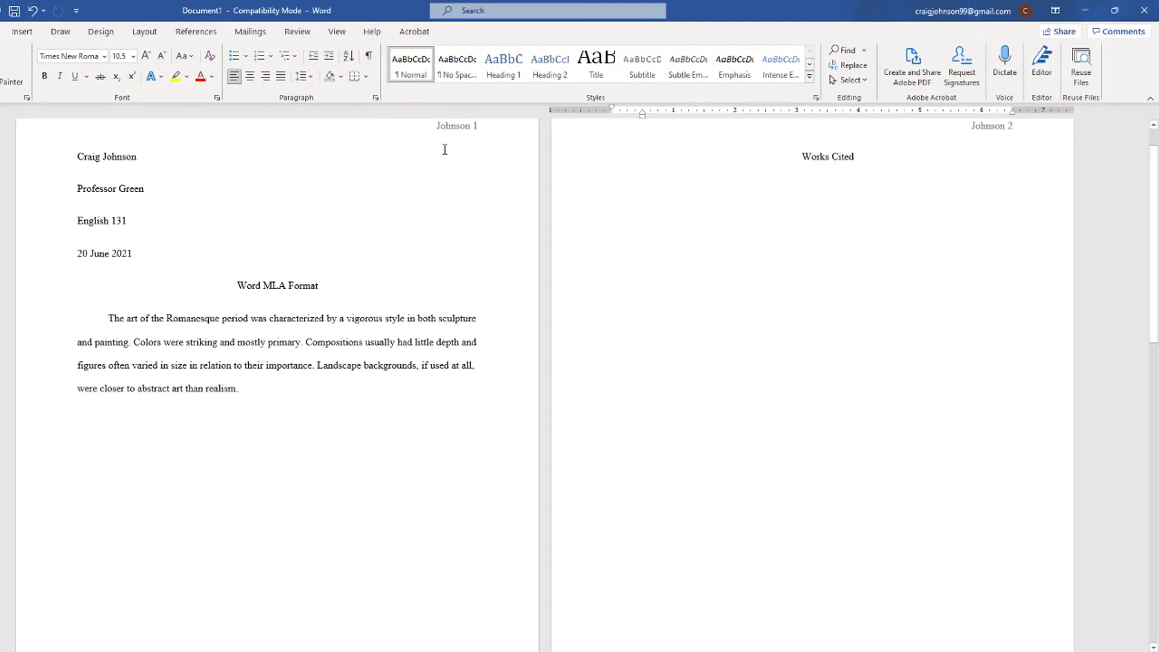
Paste the Romanesque art citation under Works Cited and select the whole entry.
{"action": "type", "text": "\"Romanesque art.\" The Hutchinson Unabridged Encyclopedia with Atlas and Weather Guide, edited bHelicon, 2018. Credo Reference, http://lcproxy.lc.edu:2048/login?url=https://search.credoreference.com/esque_art/0?institutionId=3026. Accessed 28 Oct. 2020."}
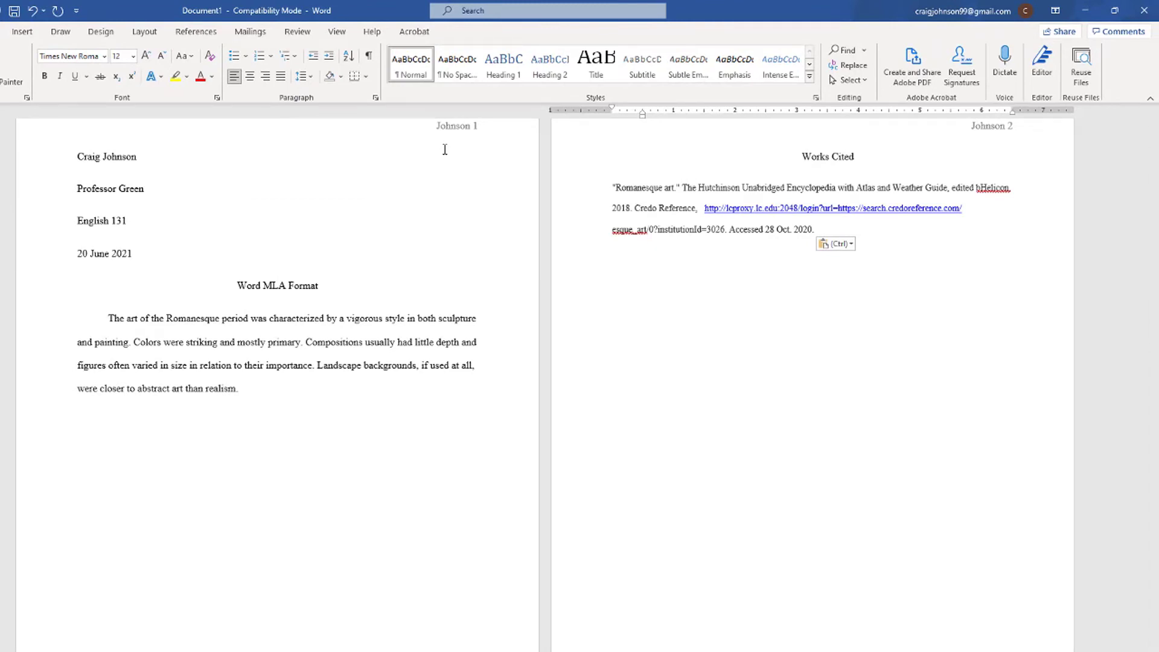
{"action": "left_click_drag", "start_coordinate": [818, 227], "coordinate": [613, 188]}
{"action": "key", "text": "ctrl+c"}
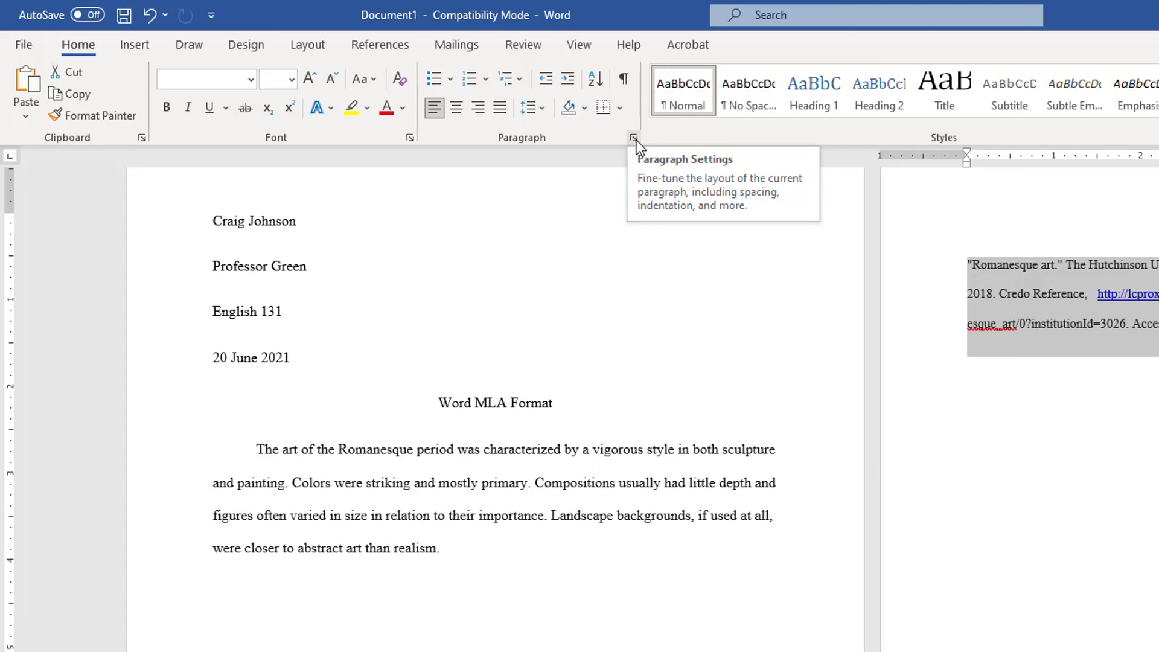
Give the Romanesque art citation a 0.5" hanging indent in Paragraph settings.
{"action": "left_click", "coordinate": [634, 139]}
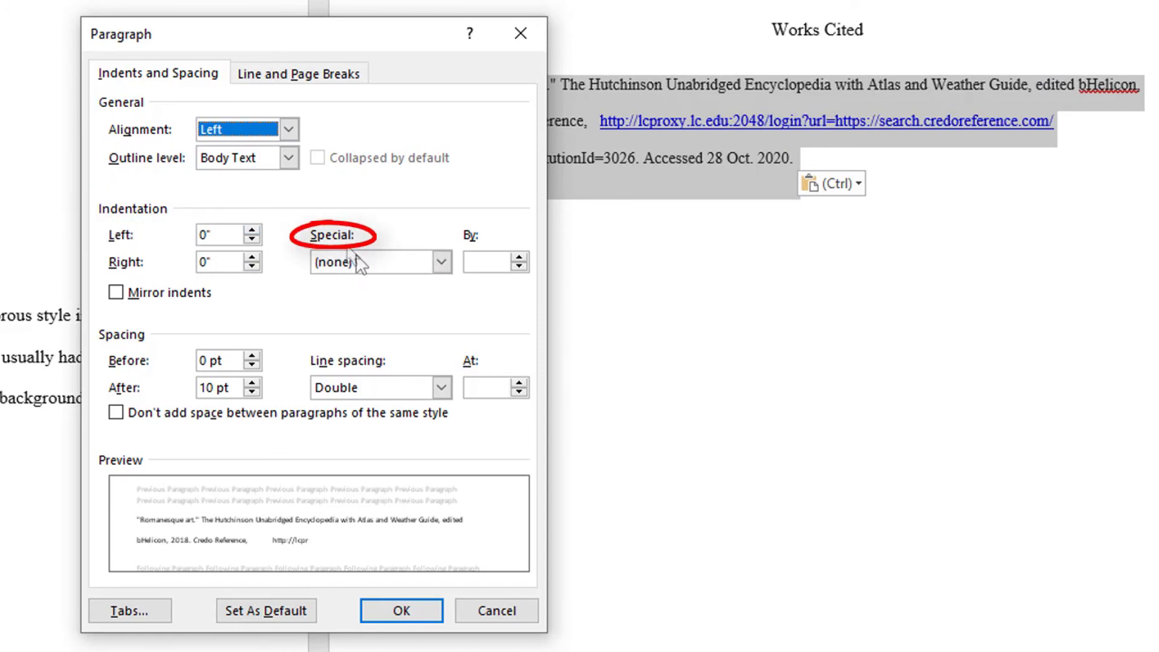
{"action": "left_click", "coordinate": [442, 262]}
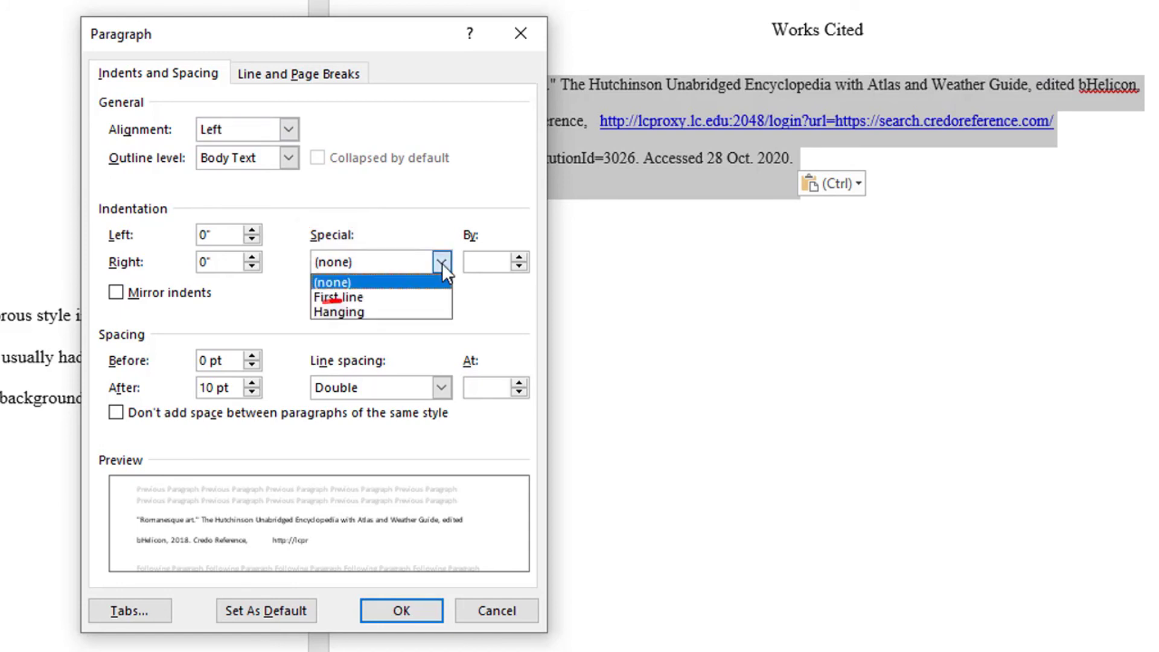
{"action": "left_click", "coordinate": [392, 312]}
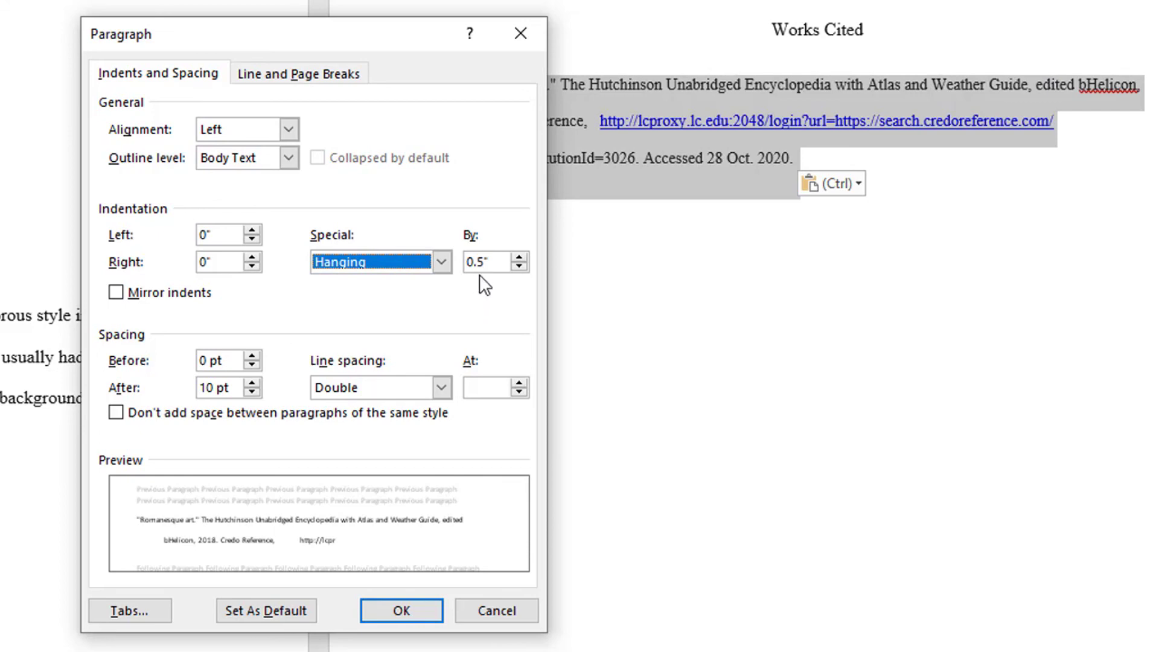
{"action": "left_click", "coordinate": [430, 611]}
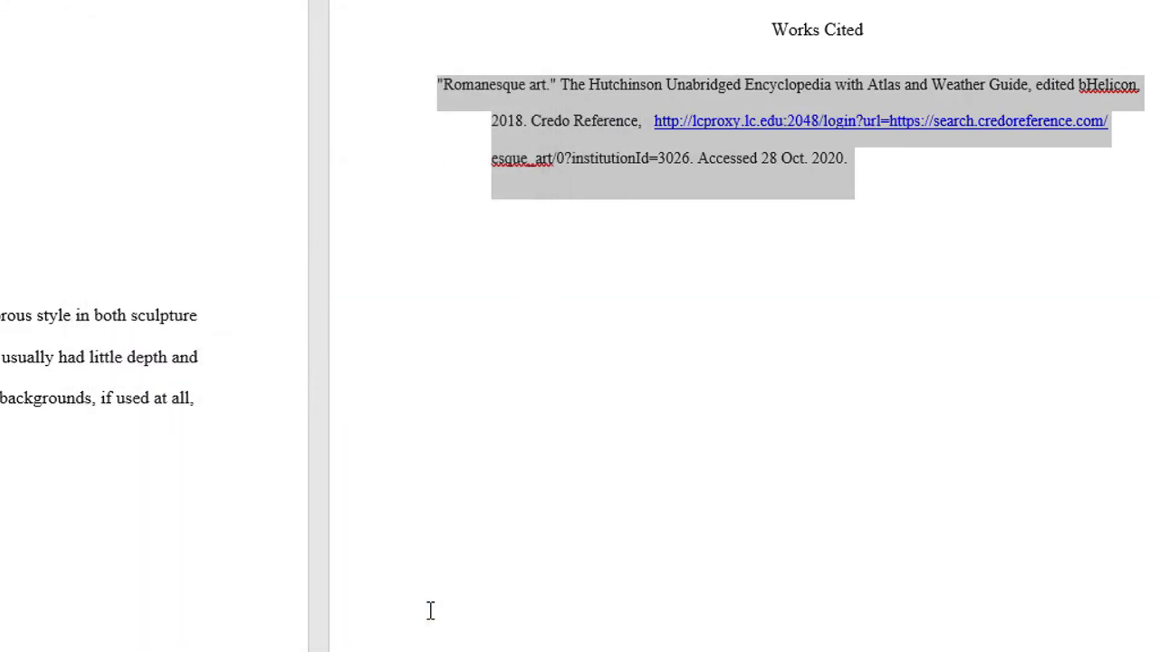
{"action": "left_click", "coordinate": [654, 399]}
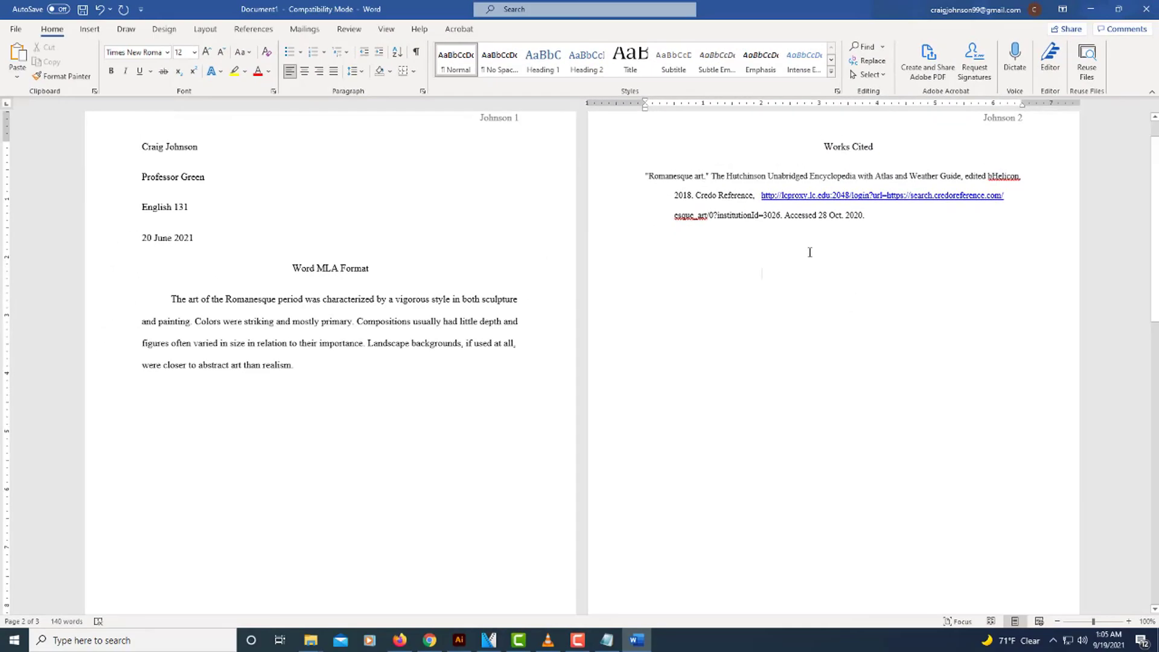
Paste a second copy of the citation on a new line below and select it.
{"action": "left_click", "coordinate": [874, 218]}
{"action": "key", "text": "Return"}
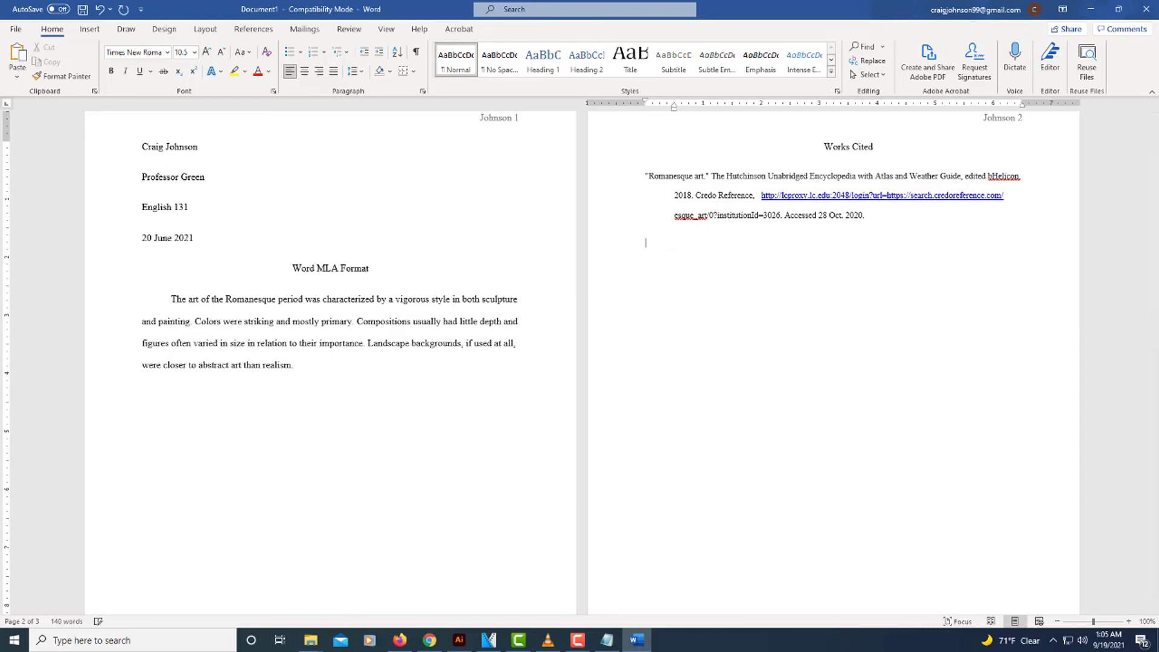
{"action": "key", "text": "ctrl+v"}
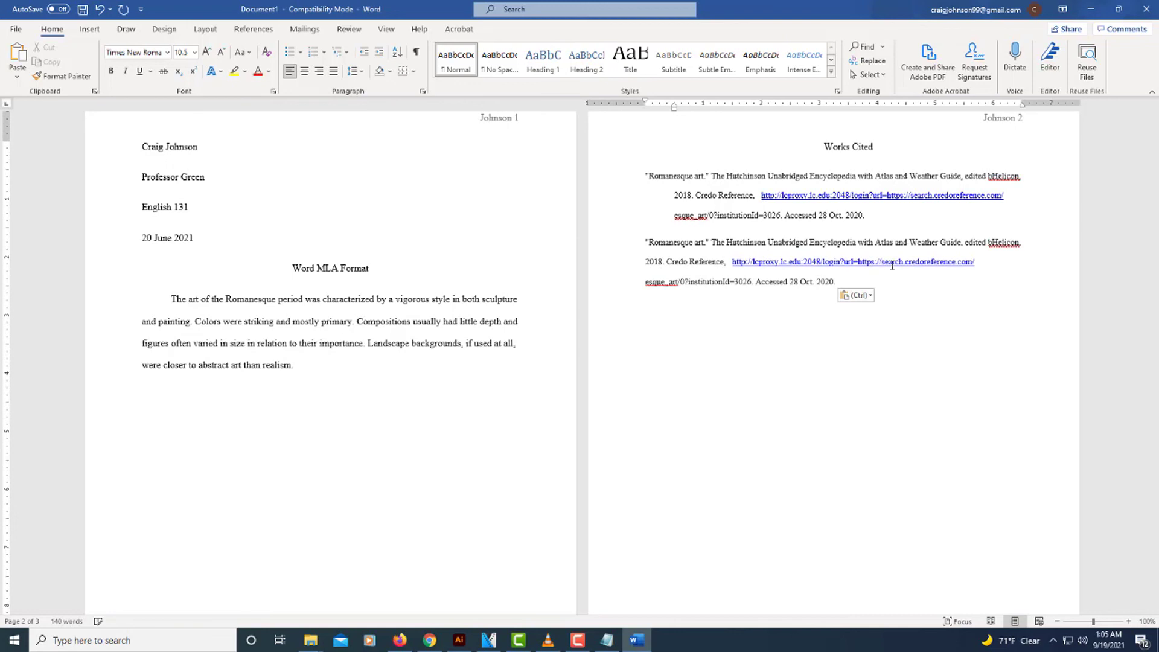
{"action": "left_click_drag", "start_coordinate": [836, 284], "coordinate": [645, 246]}
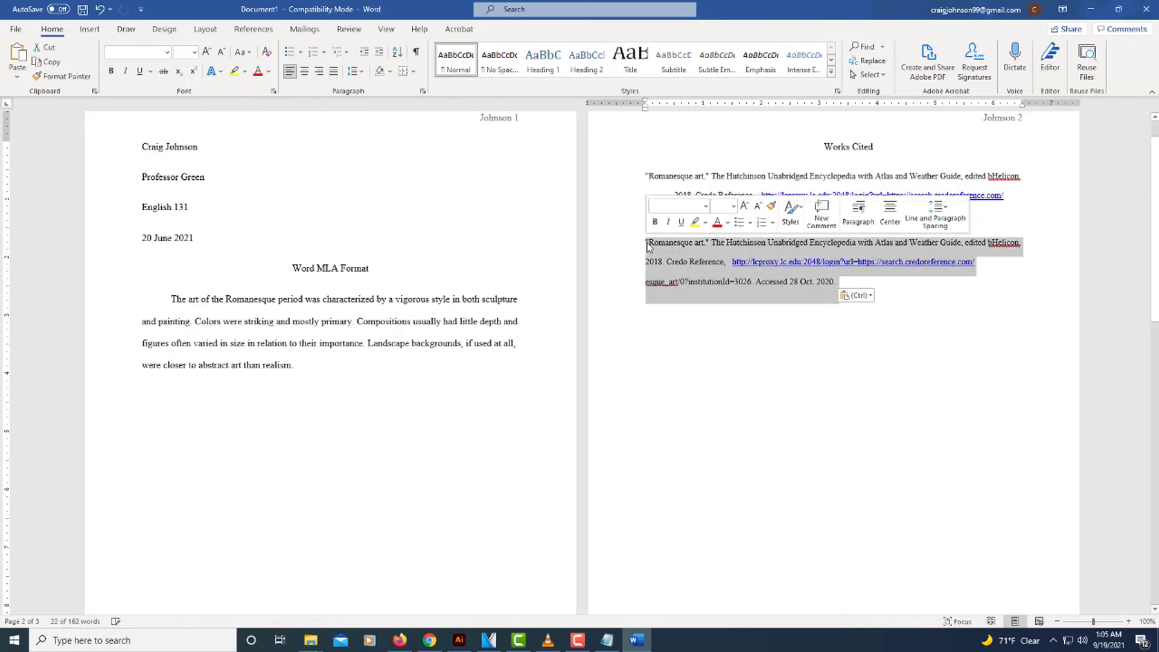
Apply the same 0.5" hanging indent to the second citation, then deselect it.
{"action": "left_click", "coordinate": [423, 96]}
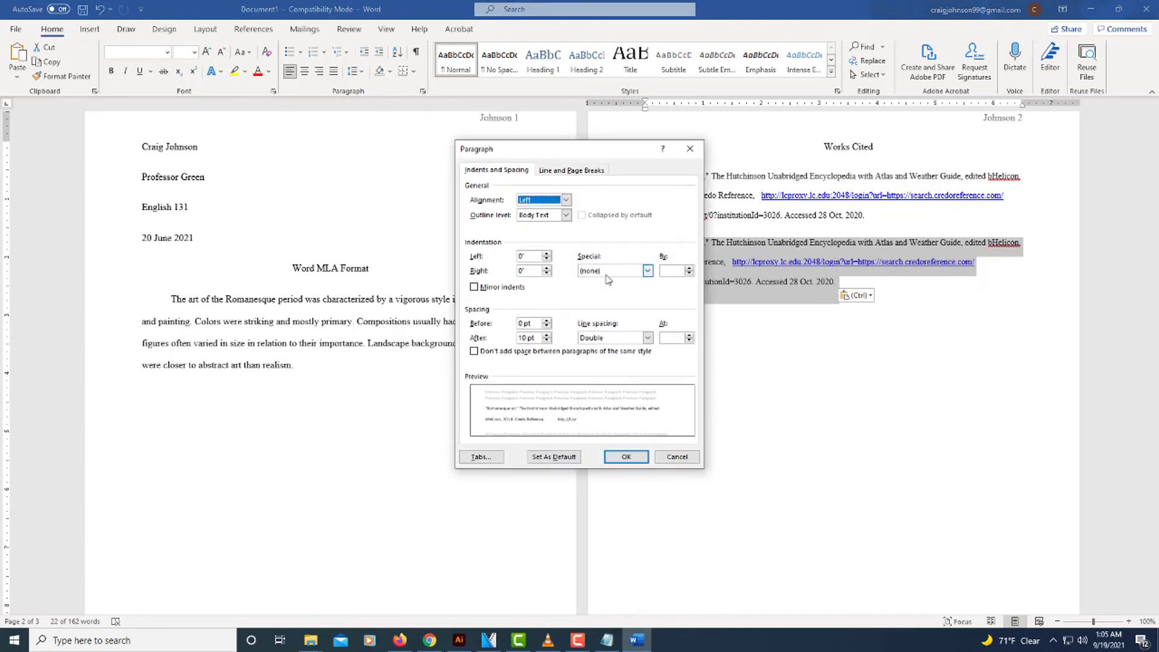
{"action": "left_click", "coordinate": [647, 270]}
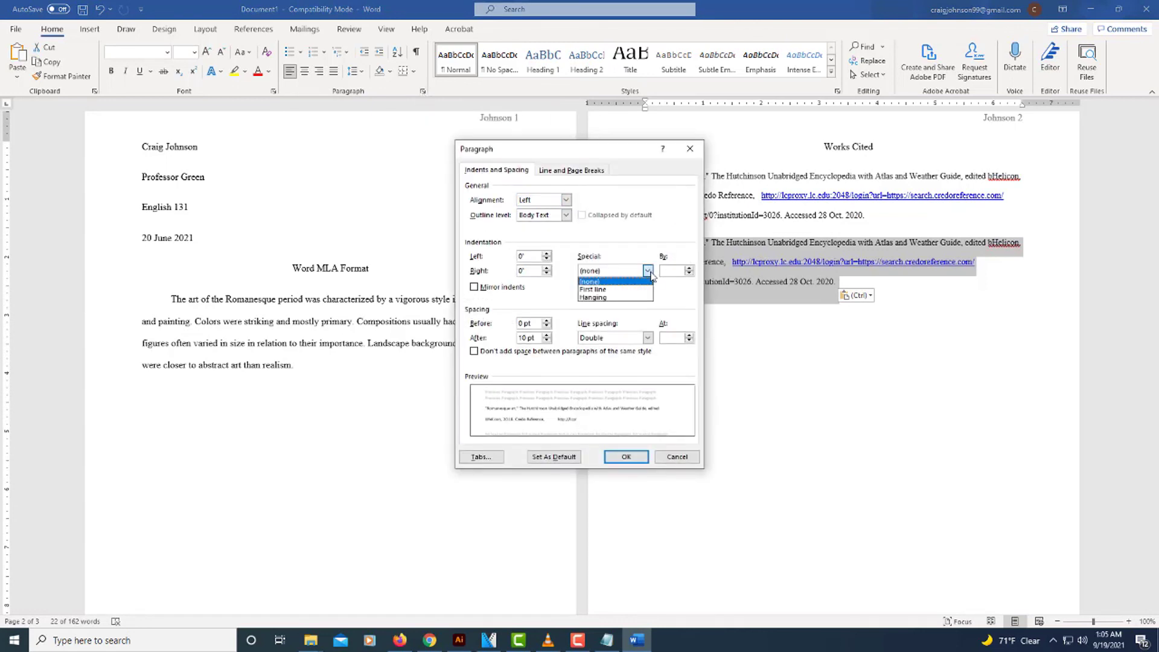
{"action": "left_click", "coordinate": [630, 297]}
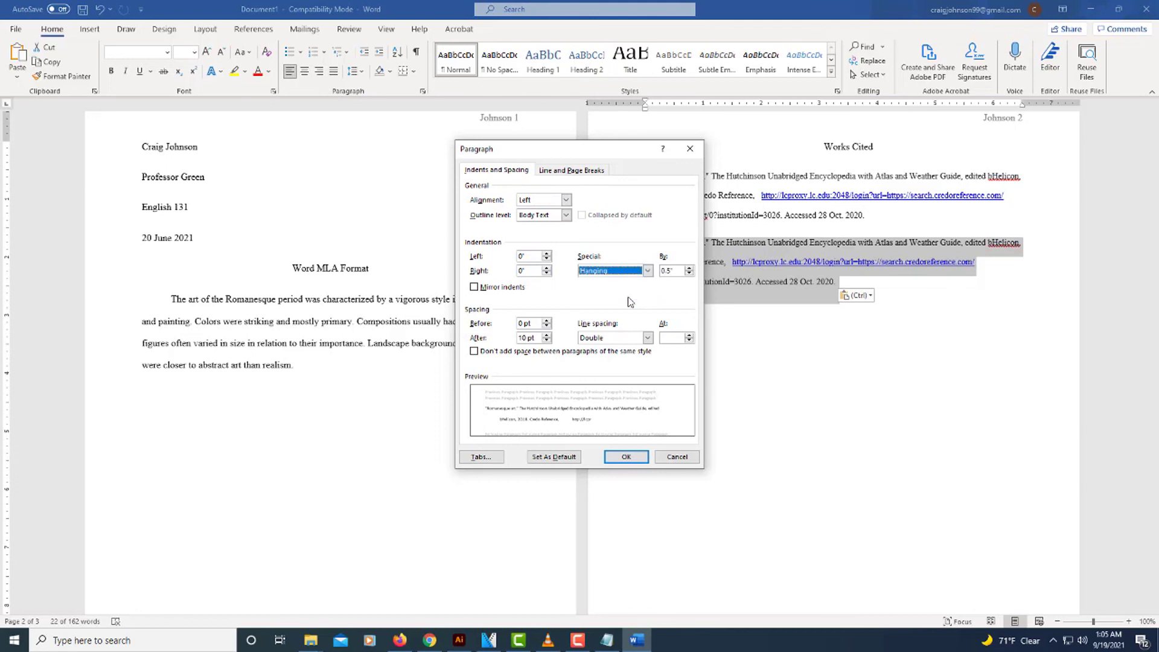
{"action": "left_click", "coordinate": [626, 456]}
{"action": "left_click", "coordinate": [714, 463]}
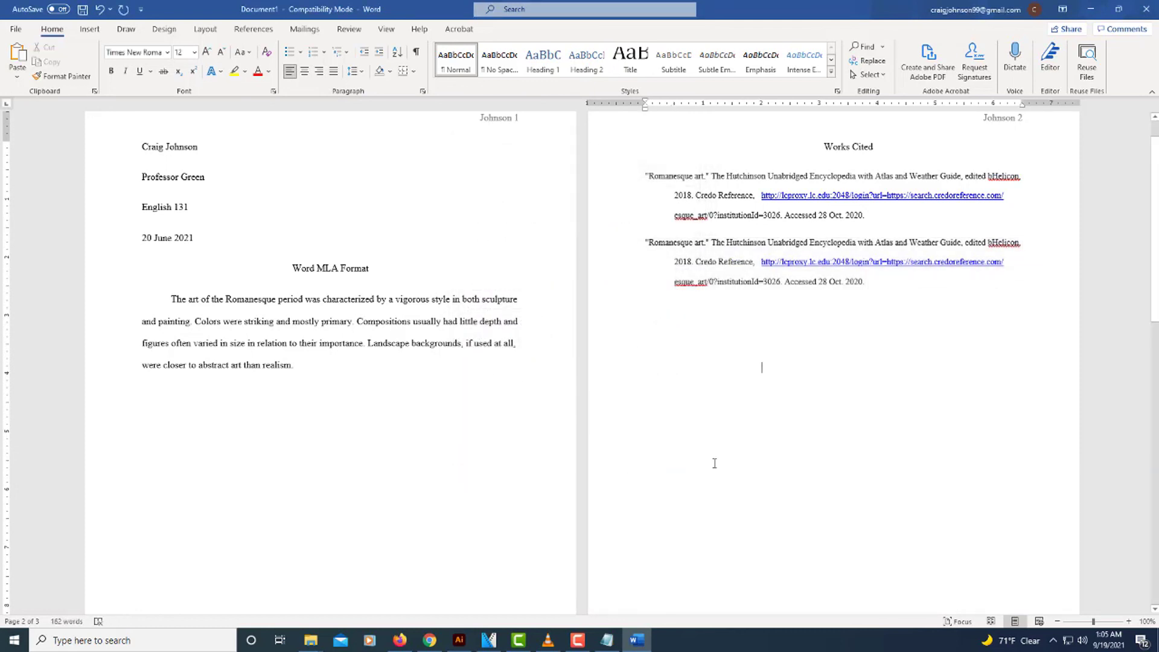